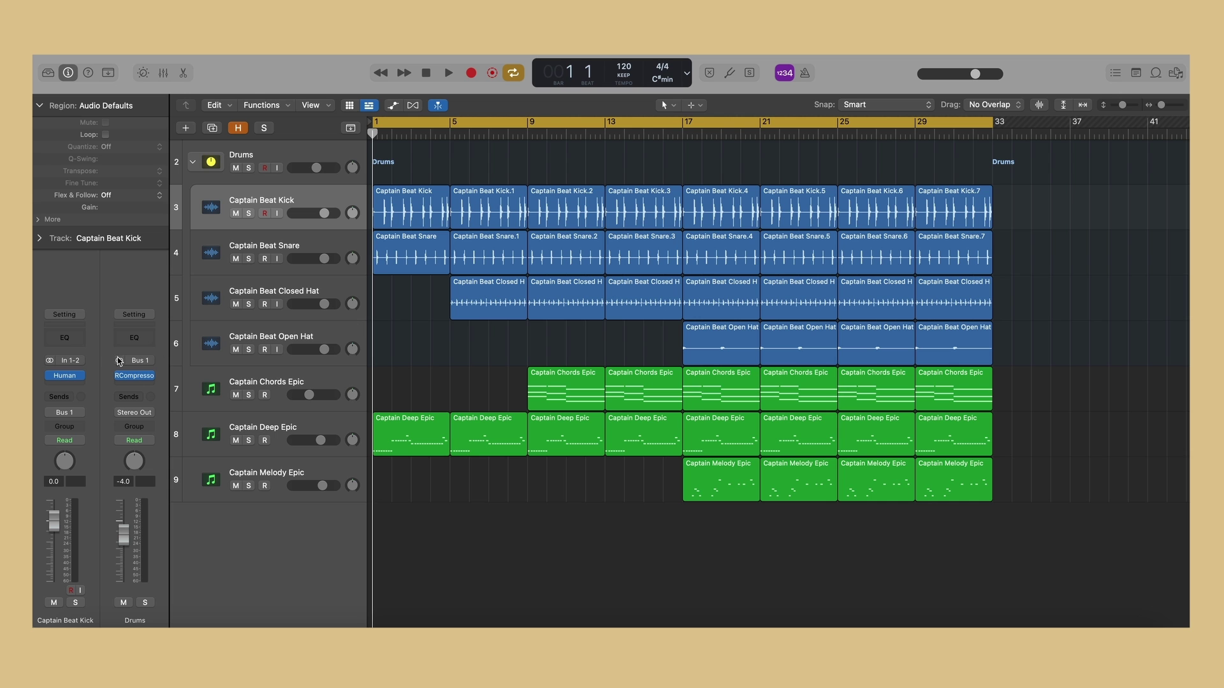
Raise the Kick's Human amount to Playful (+32.34 ms), then open the Snare's Human plugin.
click(64, 377)
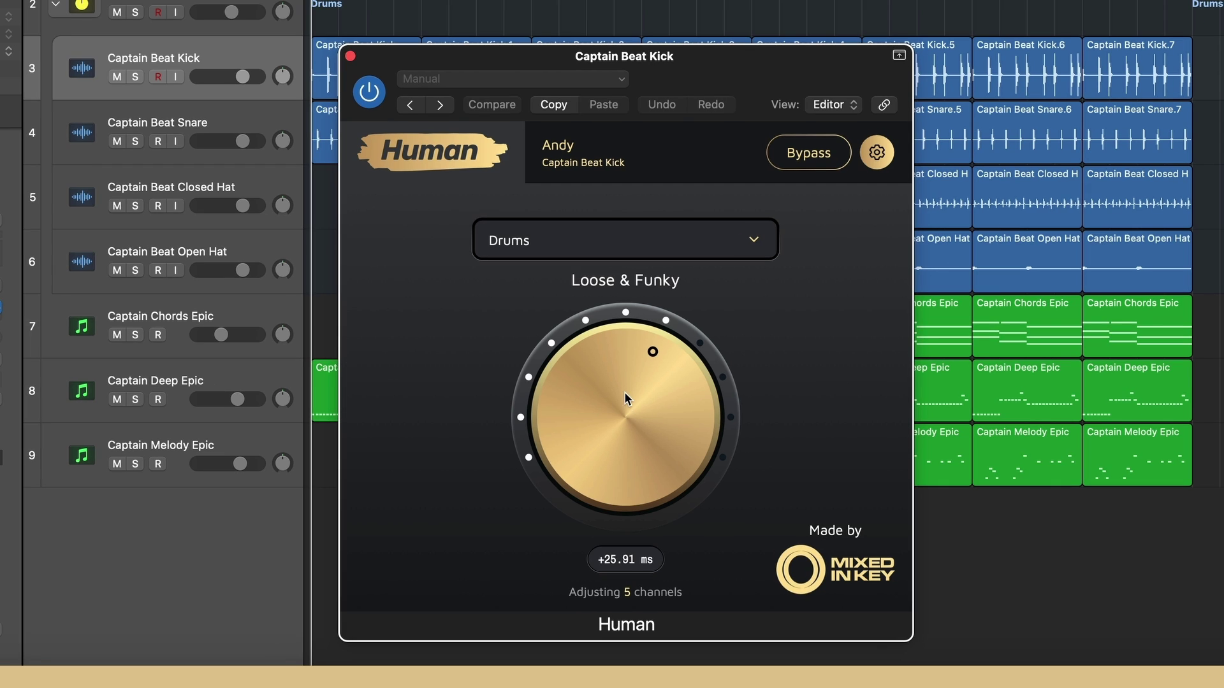
drag(625, 392, 565, 333)
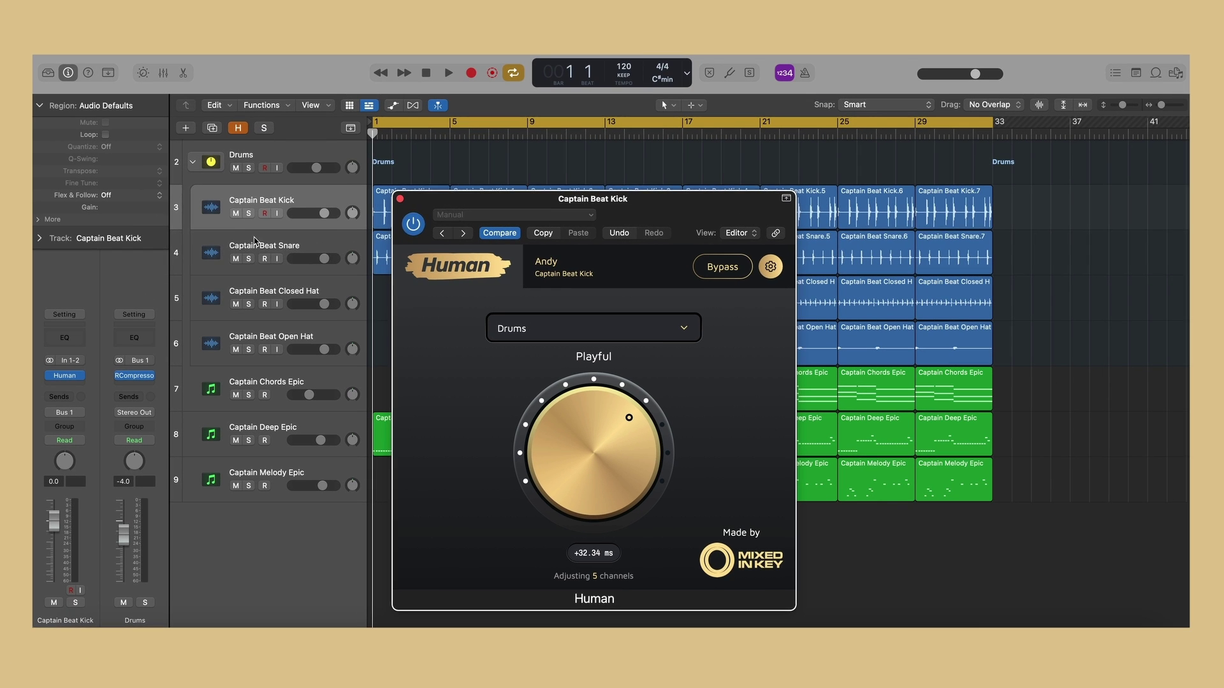
click(98, 150)
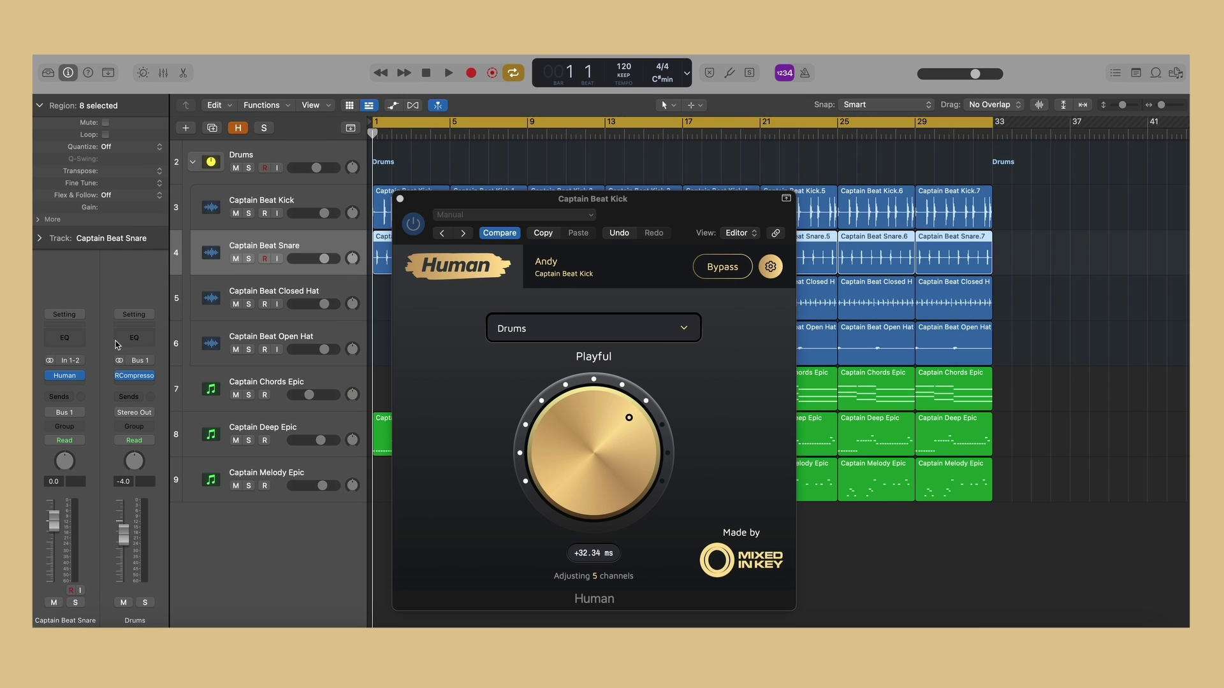
click(64, 376)
Check the Human settings panel, then close both the Snare and Kick Human windows.
drag(559, 221, 984, 215)
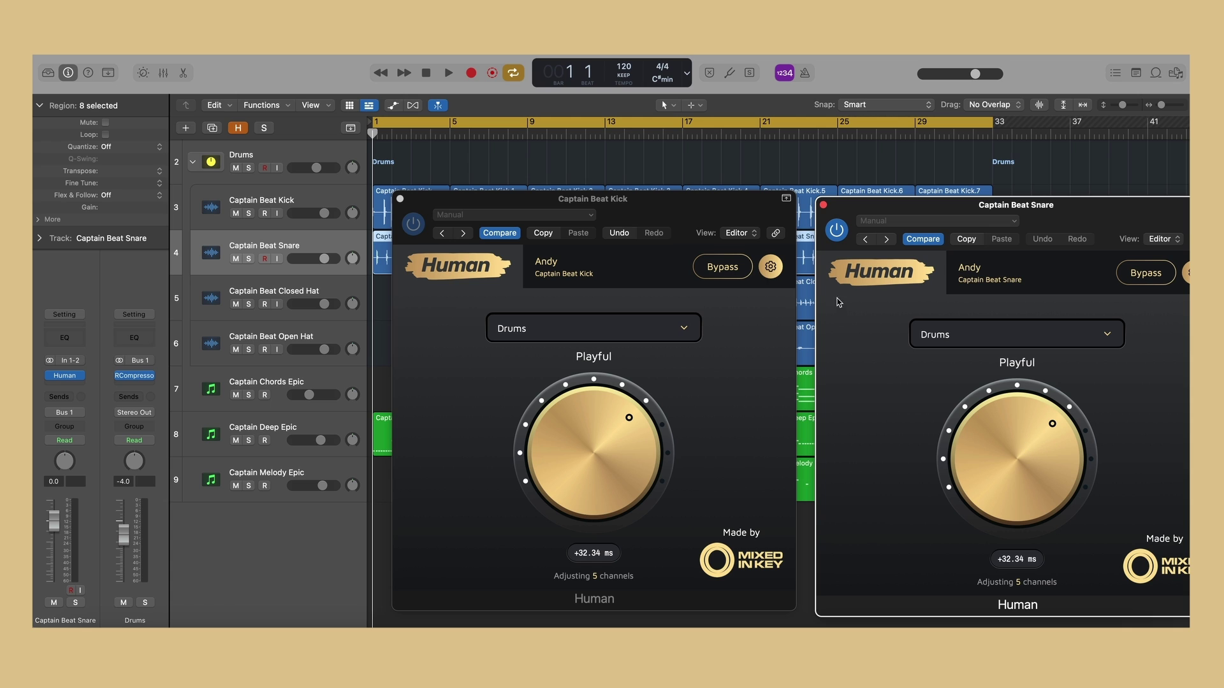
click(769, 267)
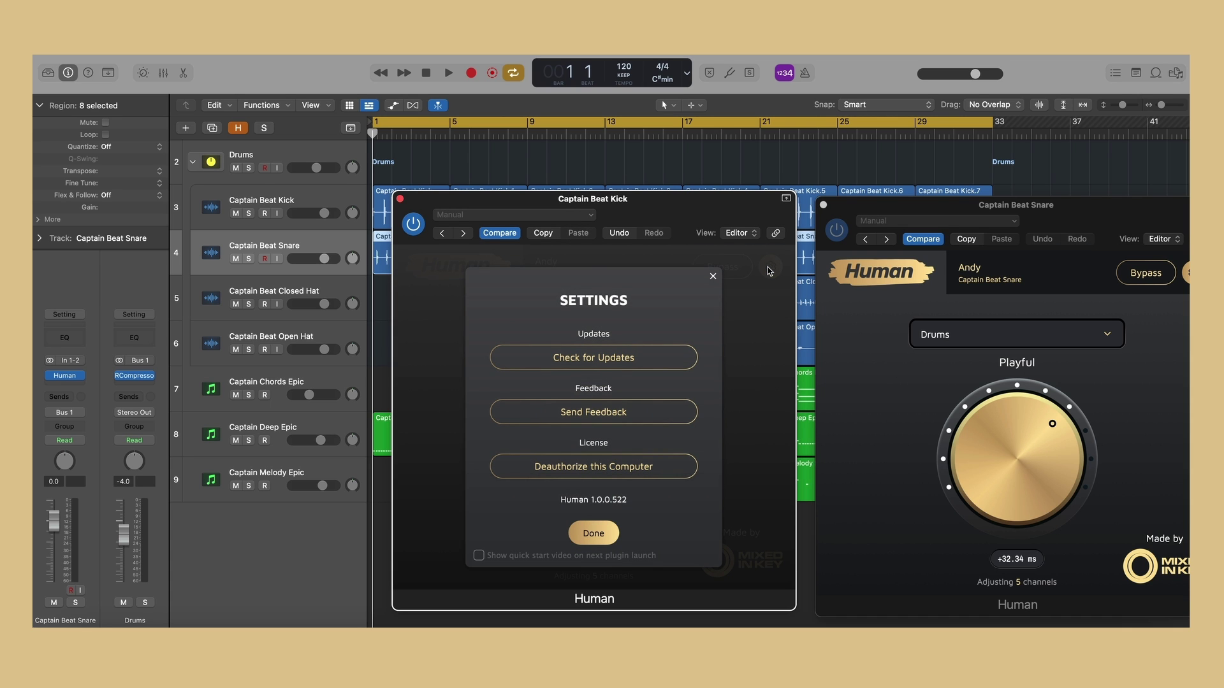
click(713, 278)
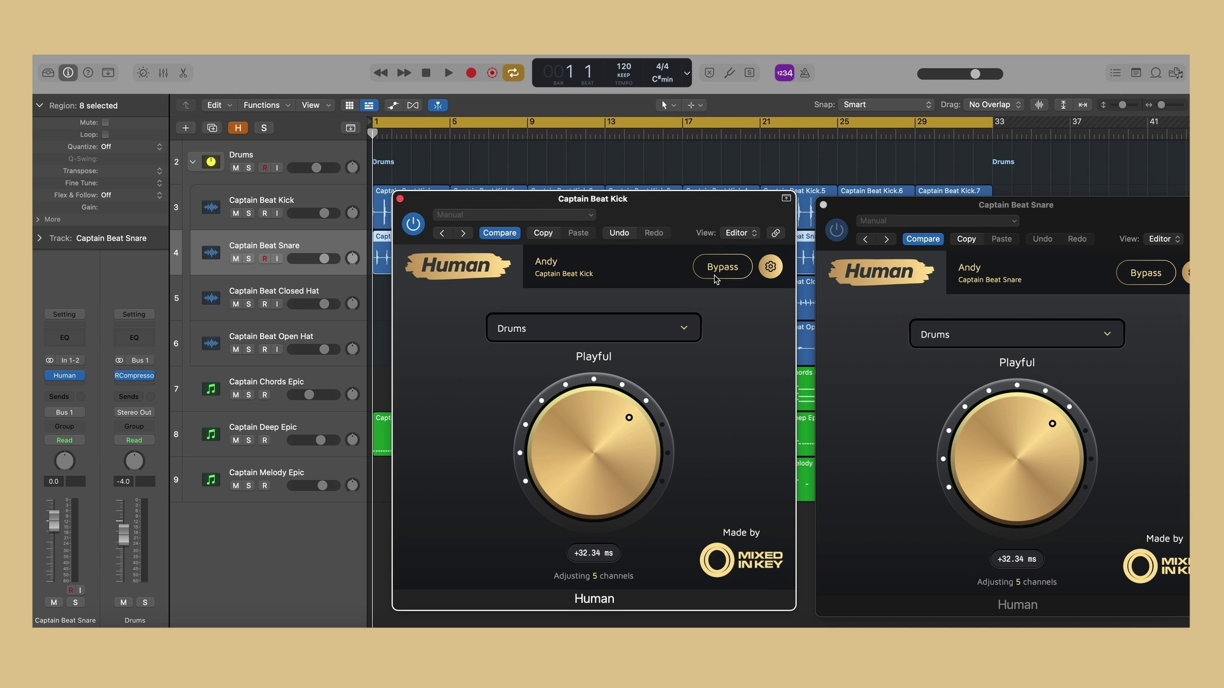
click(823, 205)
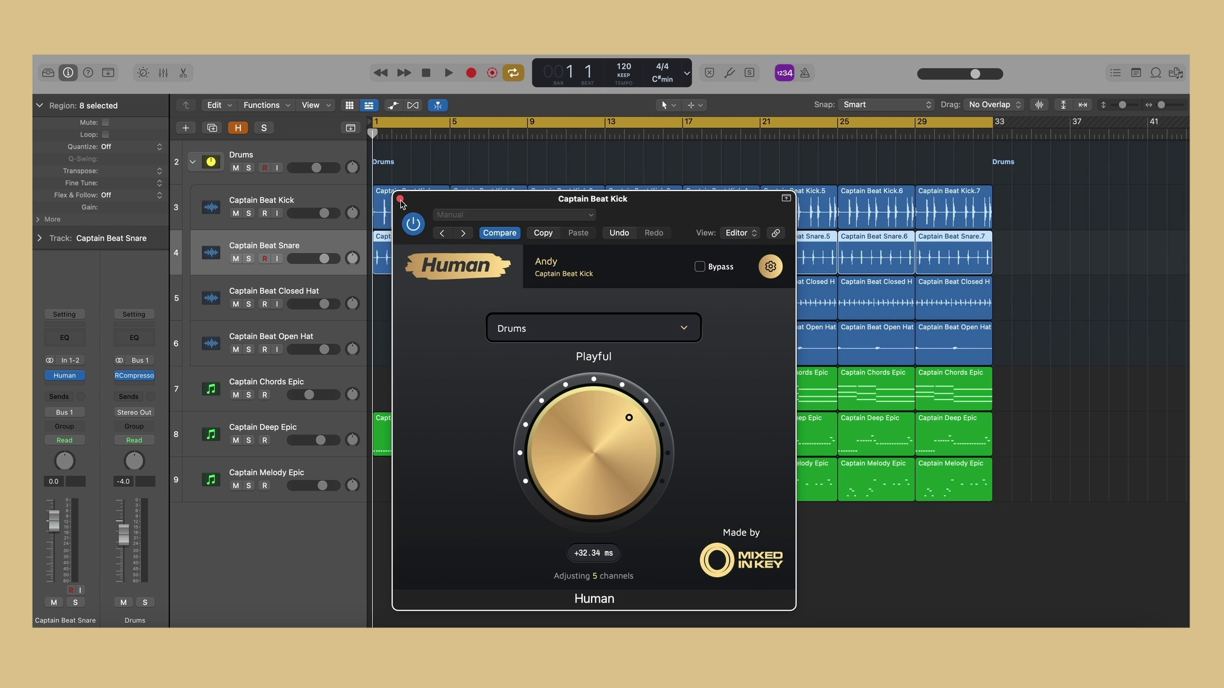
click(400, 200)
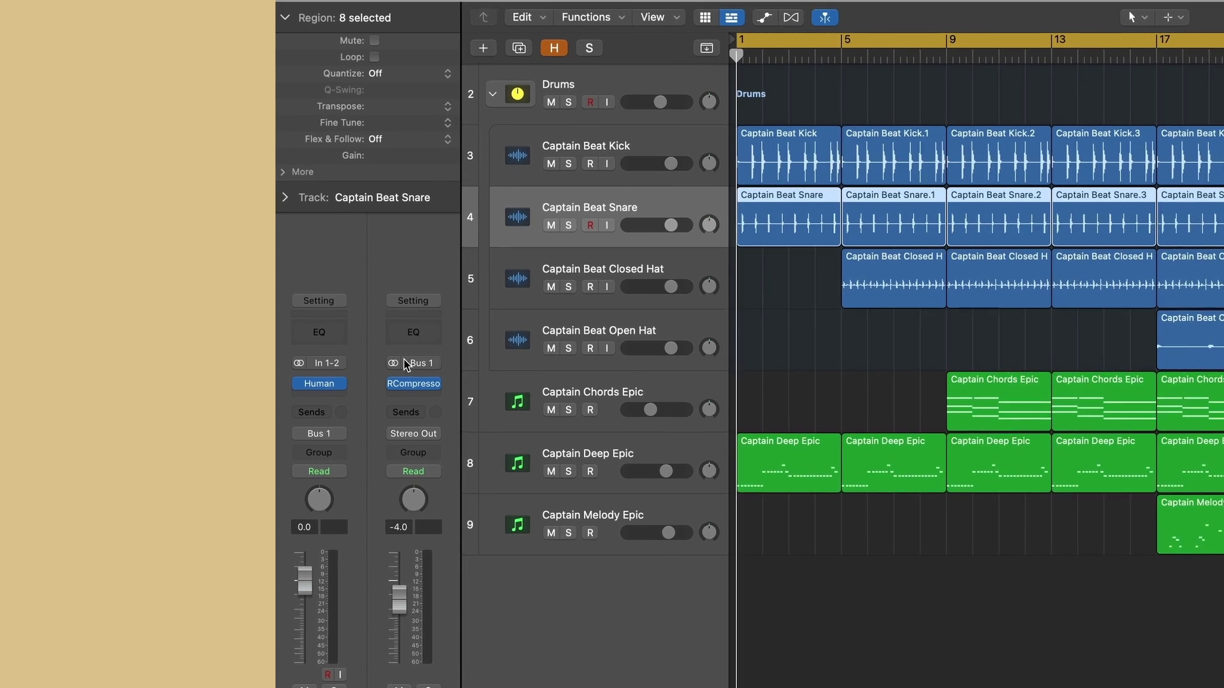
Insert the stereo version of Human on the Captain Beat Snare track.
click(327, 387)
mouse_move(337, 439)
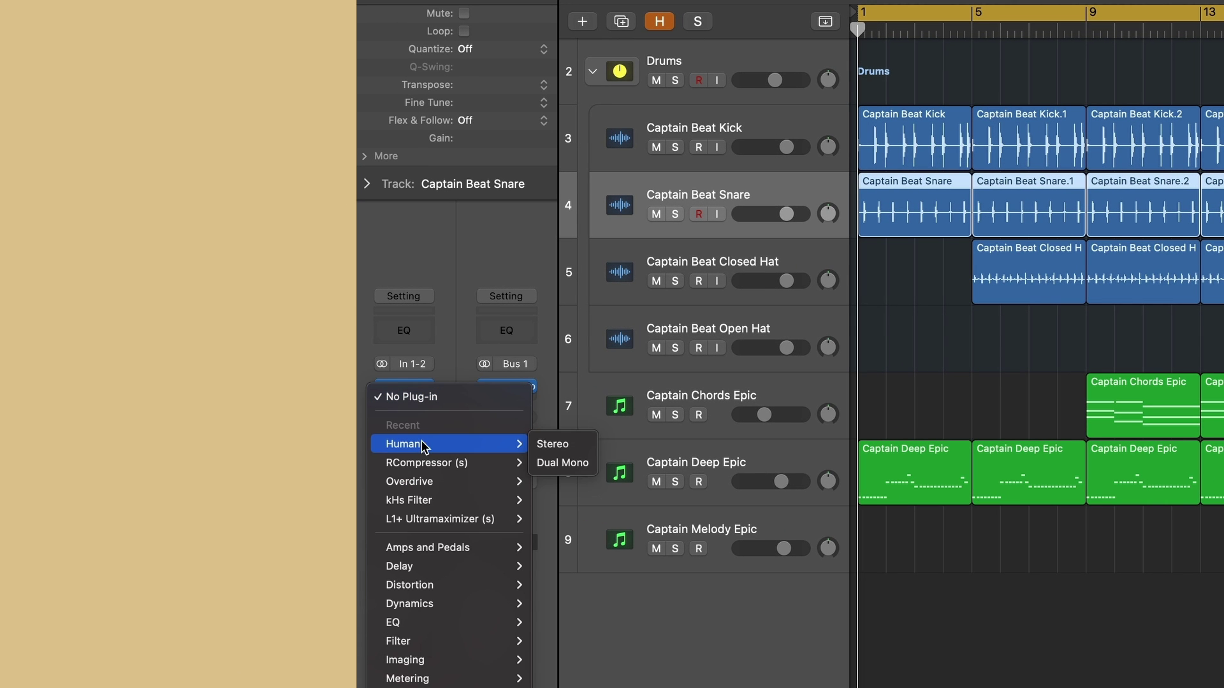
click(550, 446)
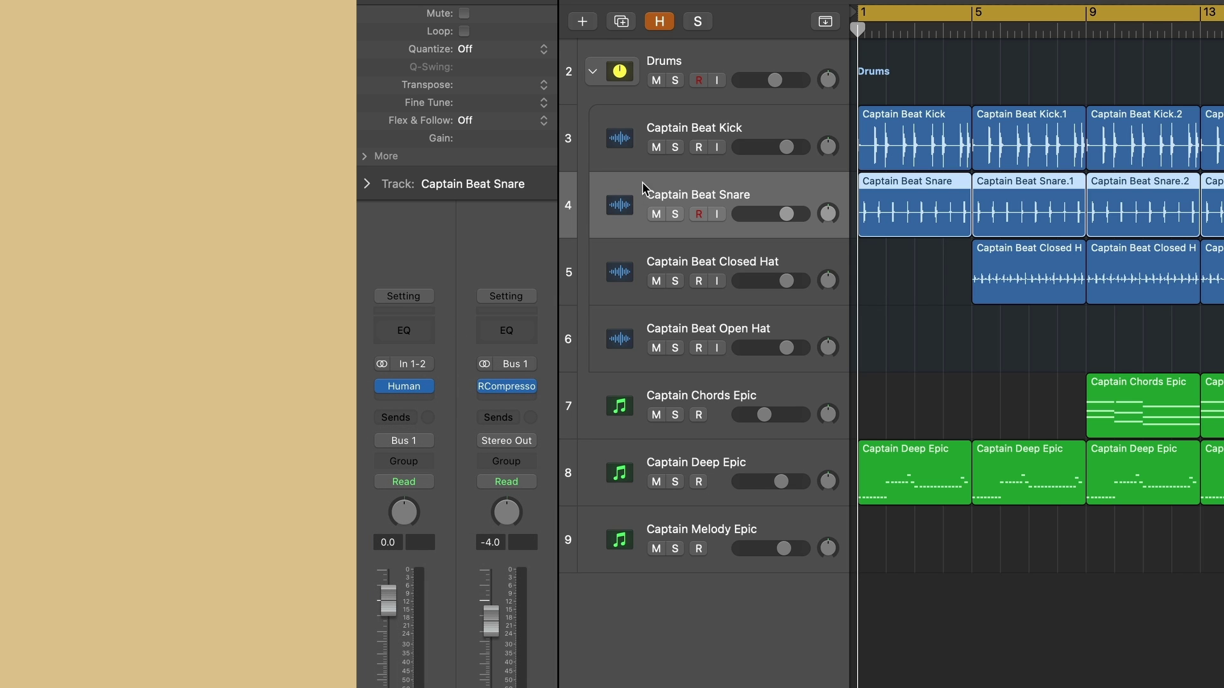
Add Human MIDI as Captain Chords Epic's MIDI effect and deselect its regions.
click(658, 395)
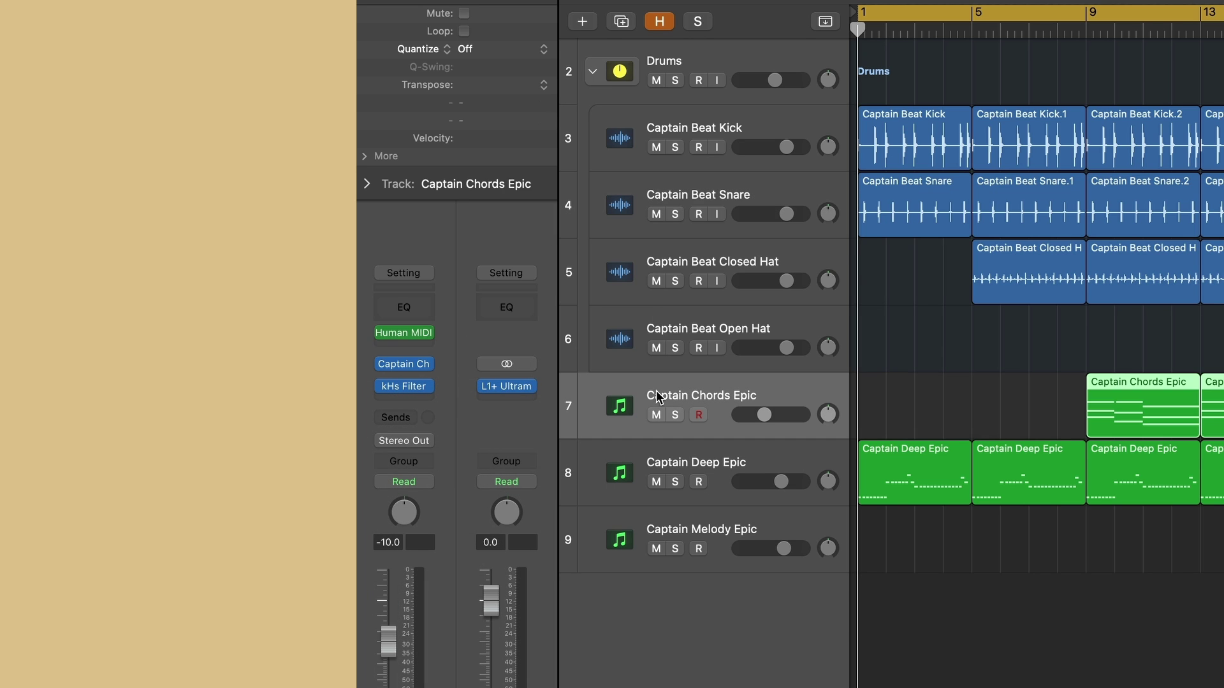
click(427, 333)
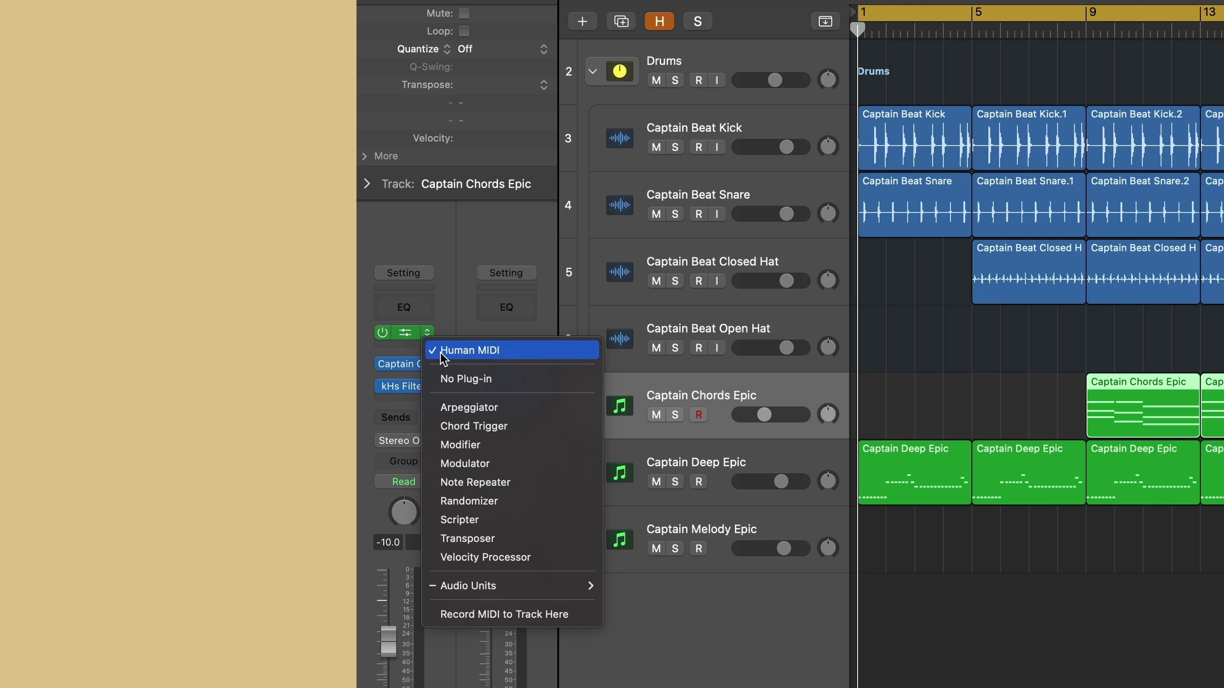
click(467, 283)
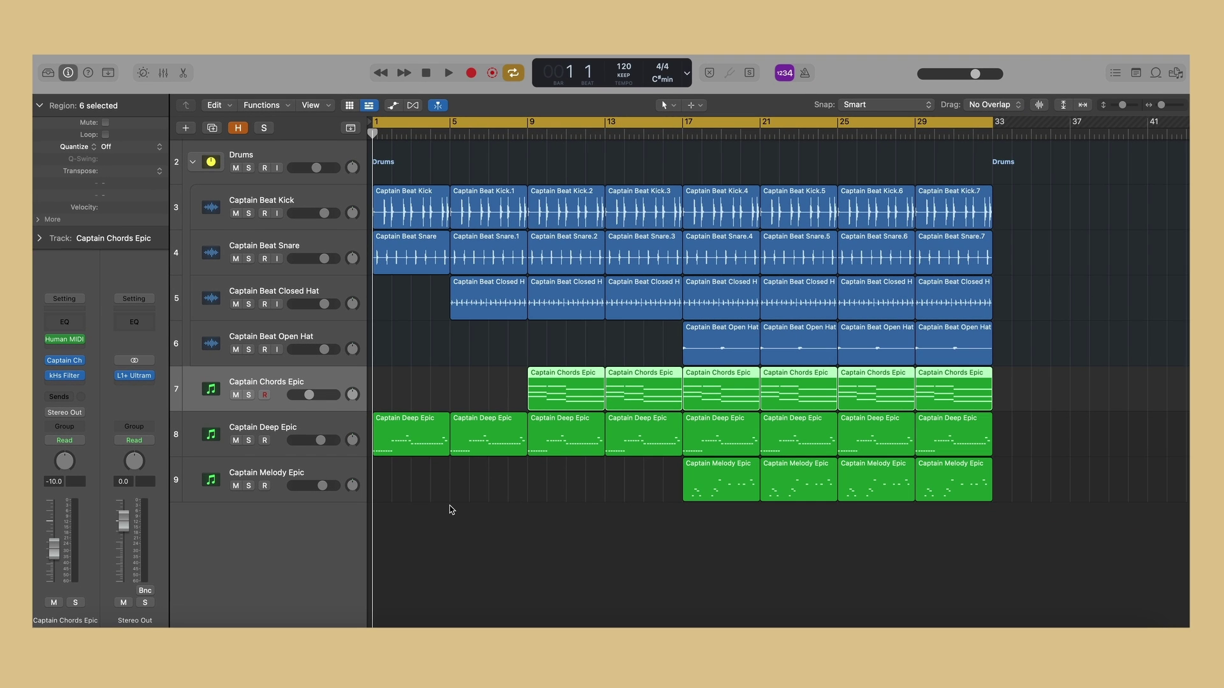
click(450, 506)
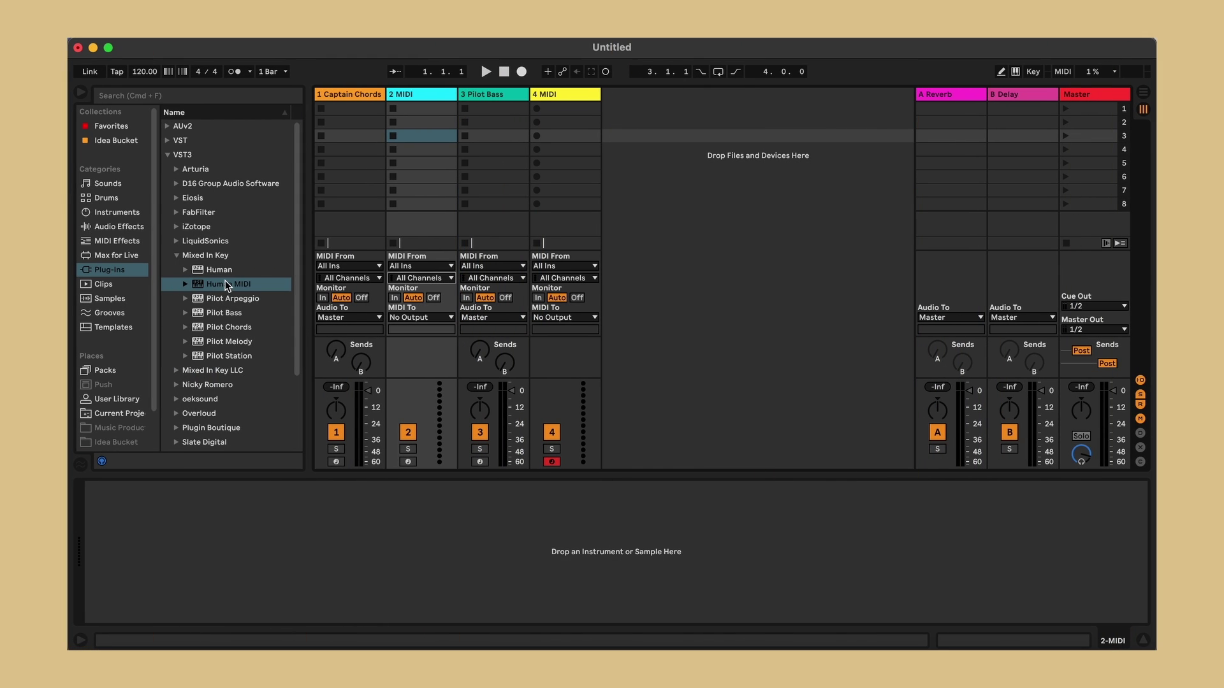
Add Human MIDI to track 2 with its instrument type set to Piano.
drag(224, 281, 300, 238)
drag(427, 185, 429, 191)
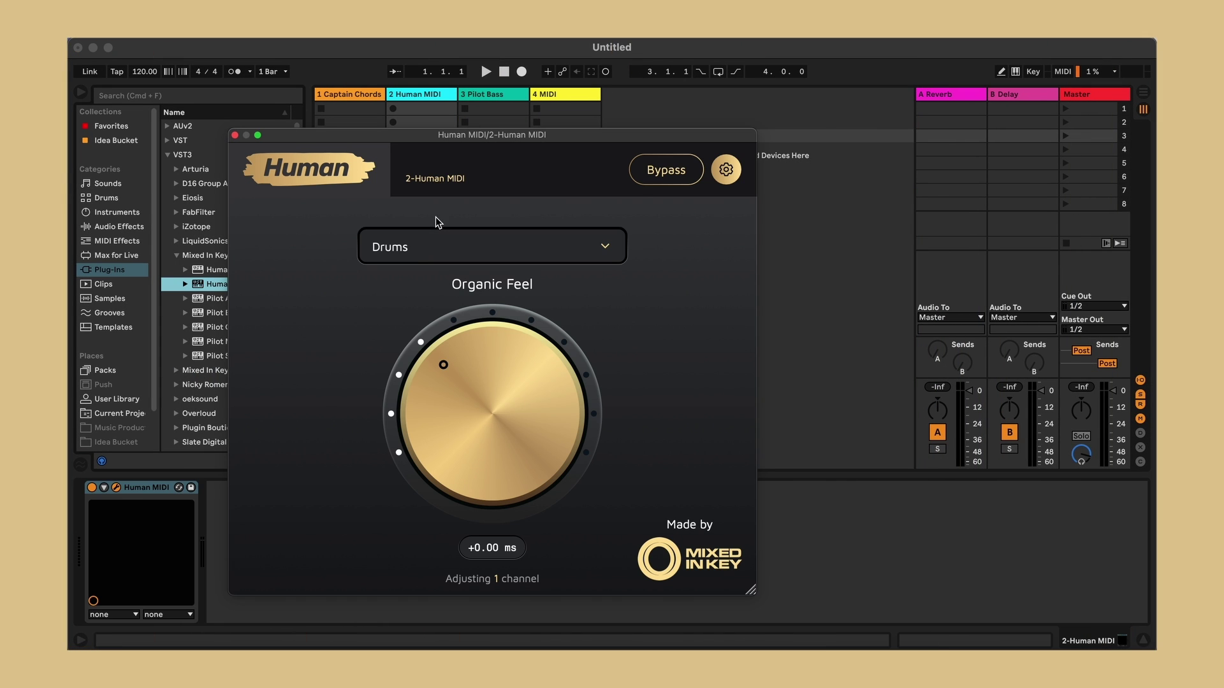
click(416, 251)
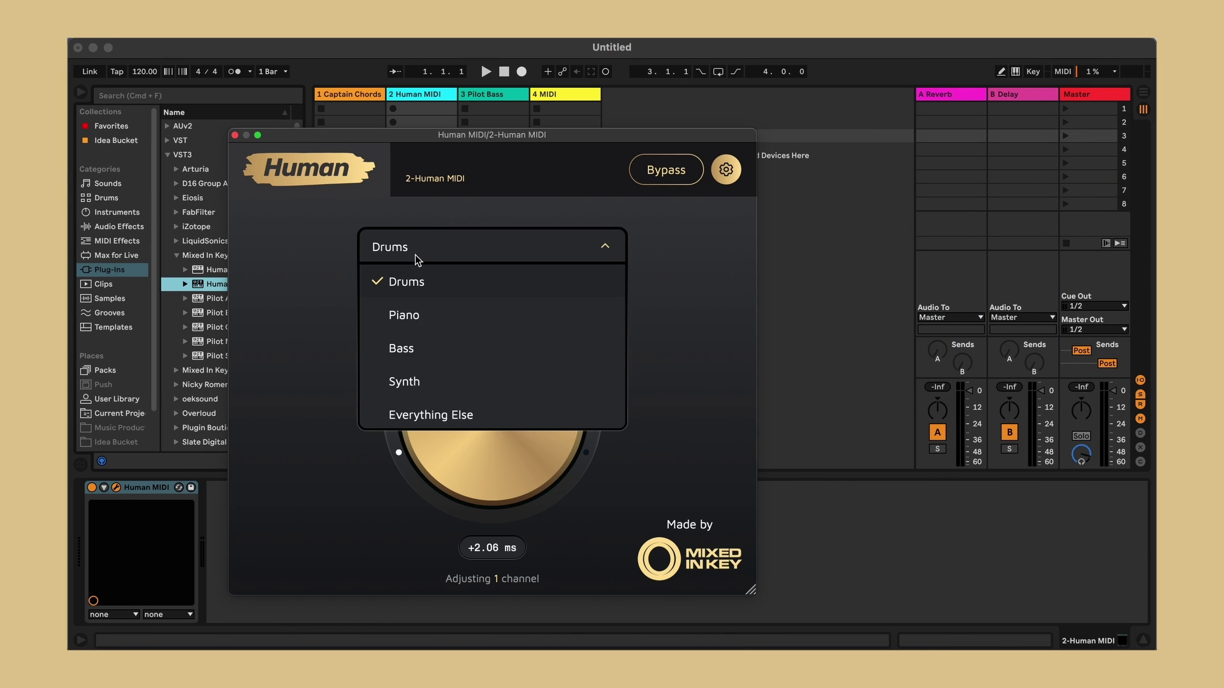
click(427, 322)
click(234, 135)
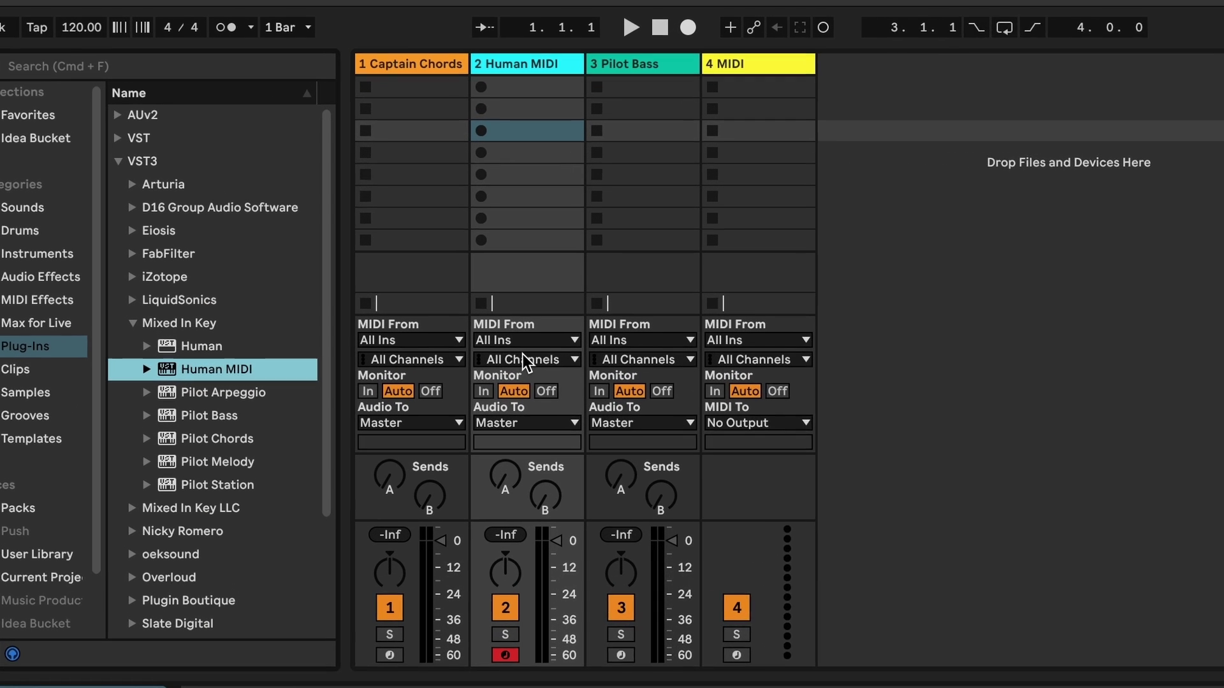
Route track 2's MIDI from 1-Captain Chords Epic and set monitoring to In.
click(419, 265)
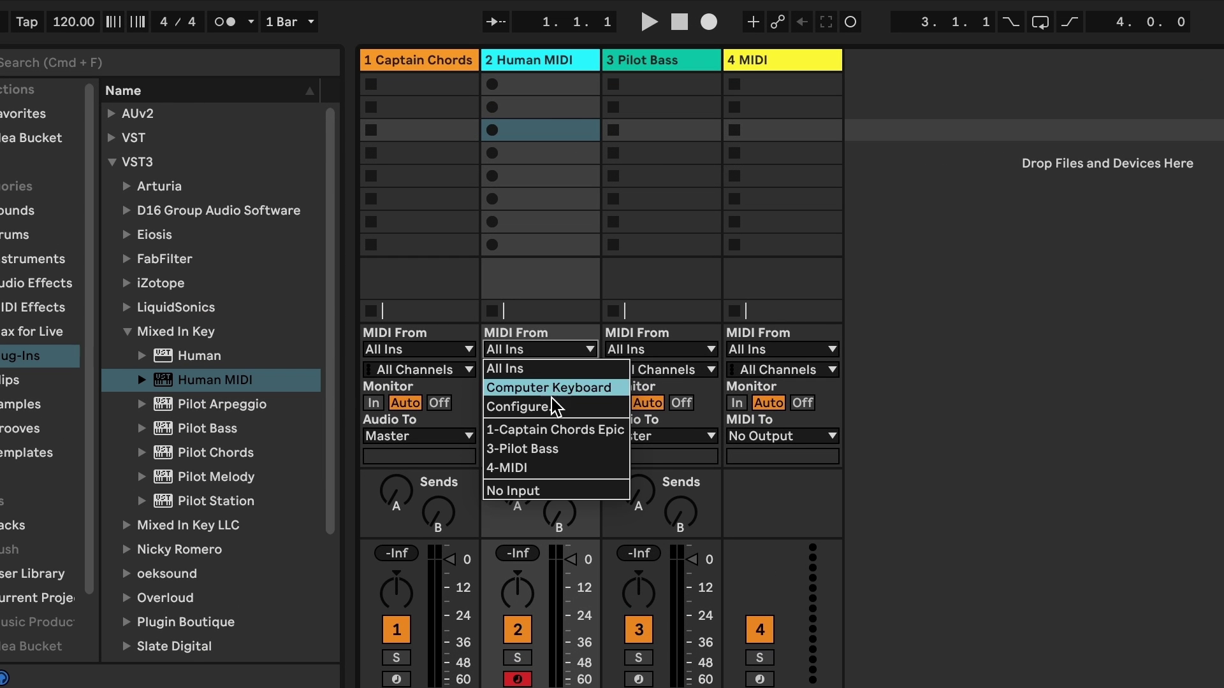
click(555, 430)
click(533, 370)
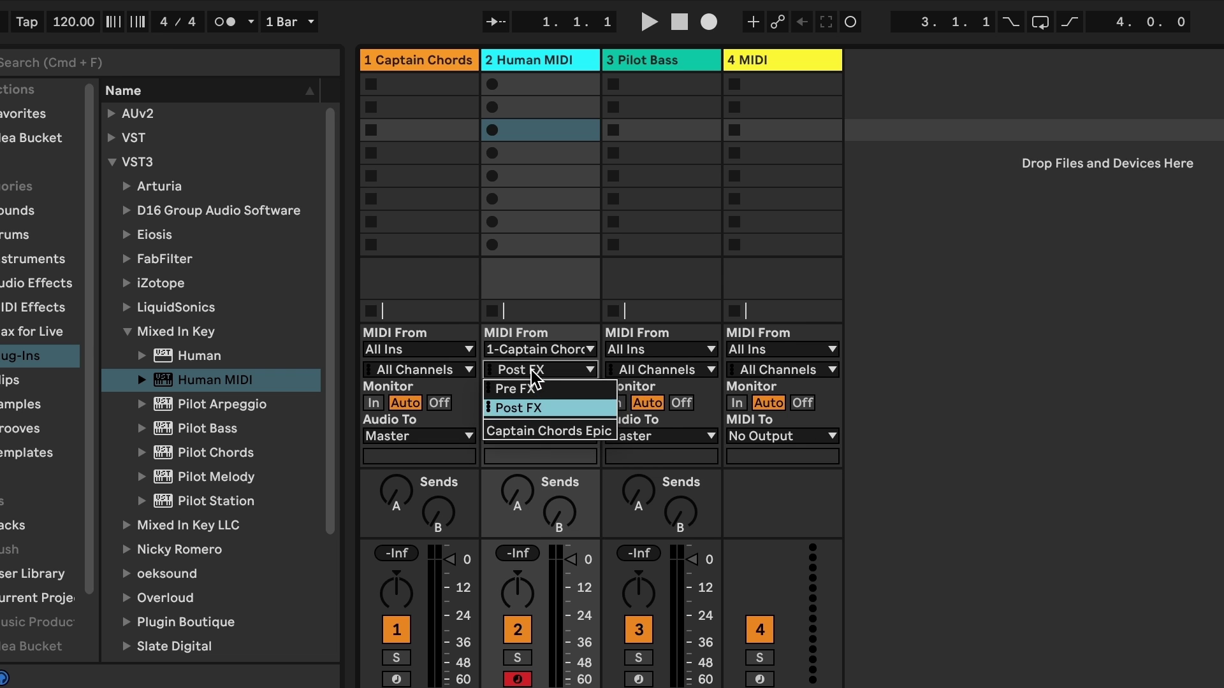
click(542, 429)
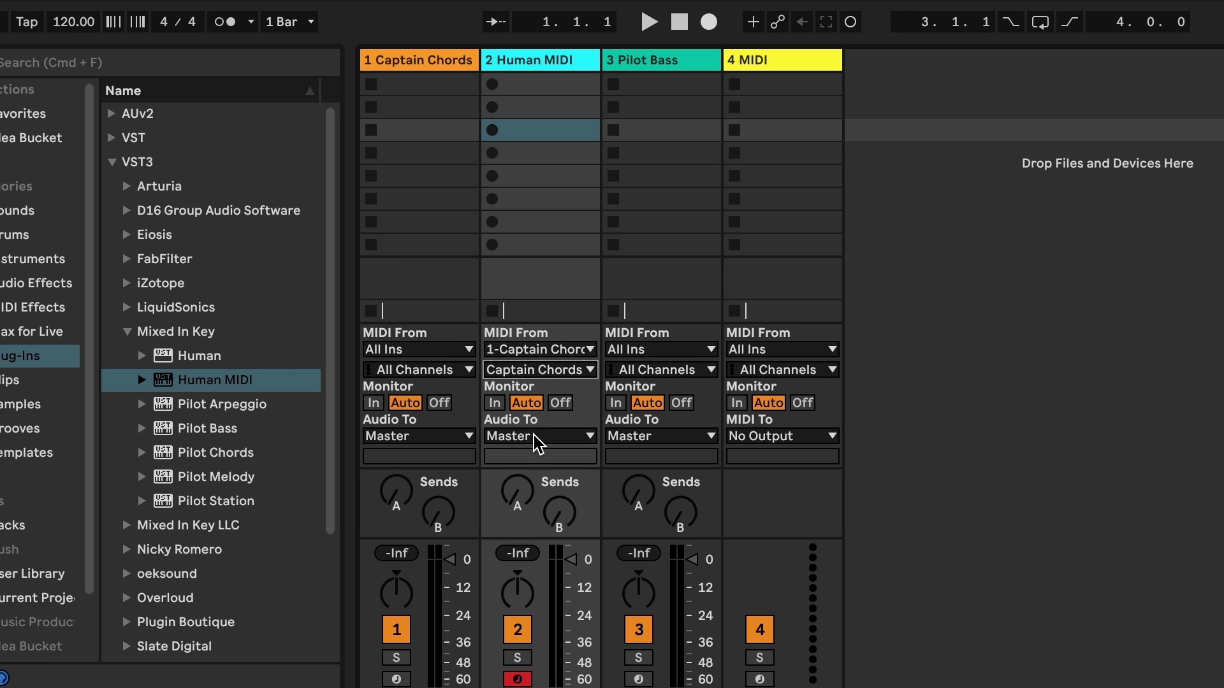
click(495, 402)
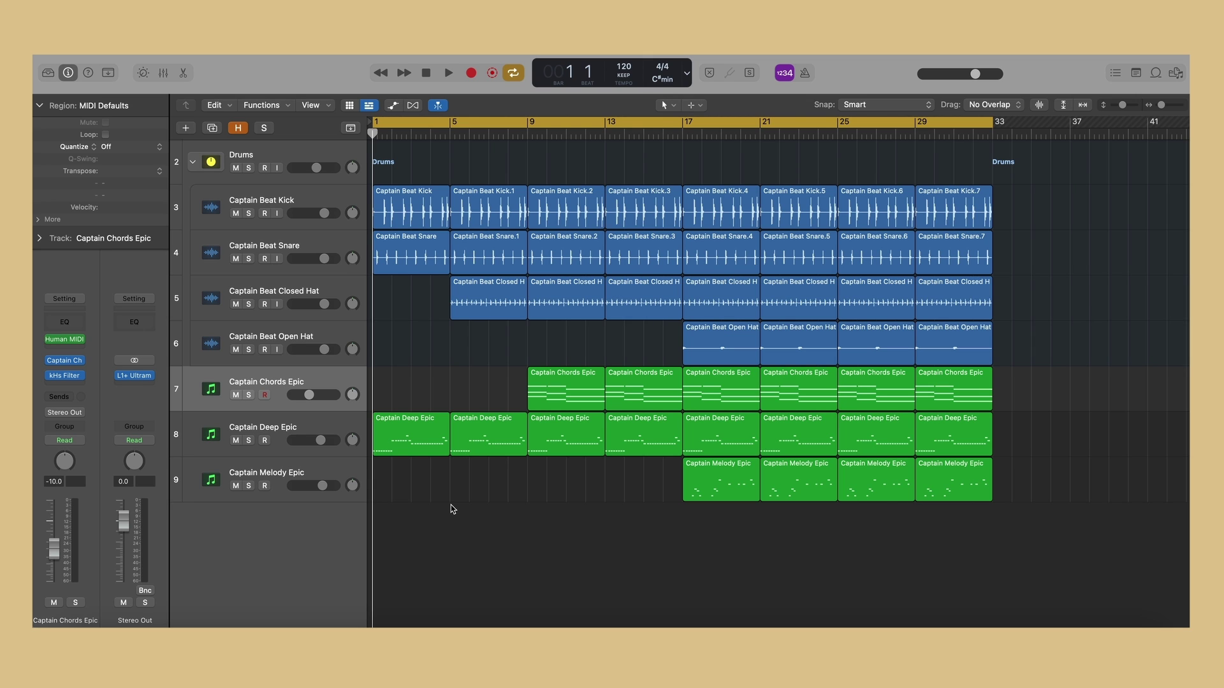
Check Chords Epic's Human MIDI plugin, then select the Captain Beat Kick track.
click(68, 340)
click(400, 200)
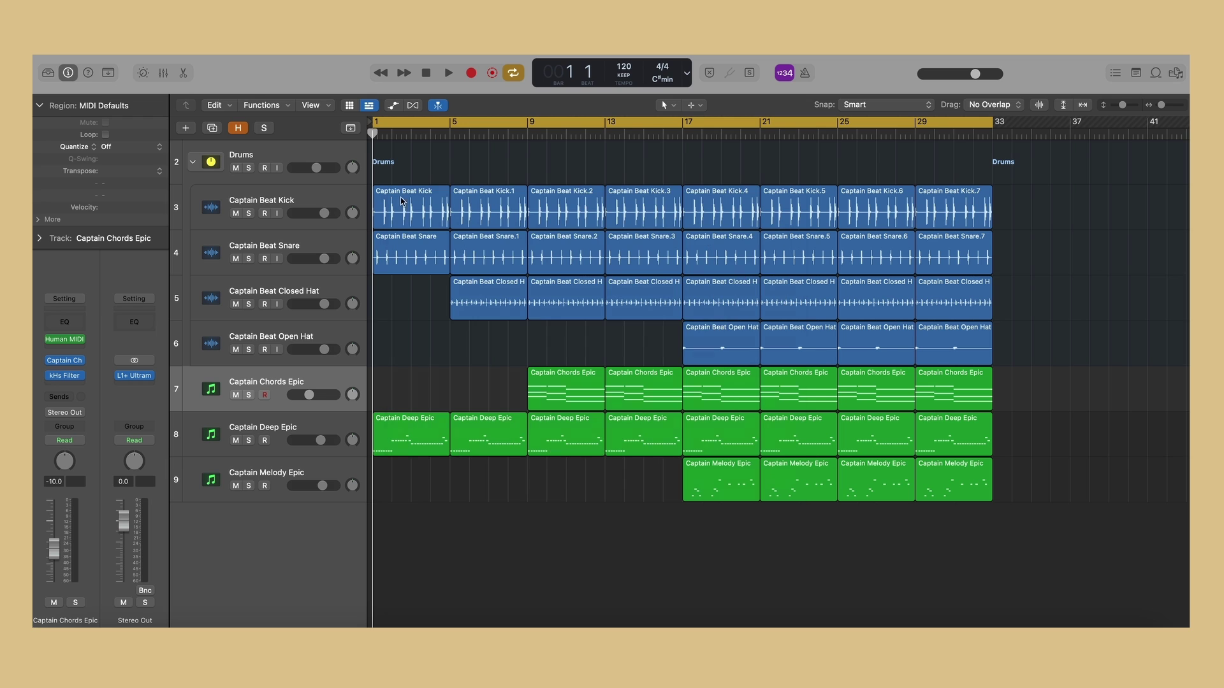
click(273, 323)
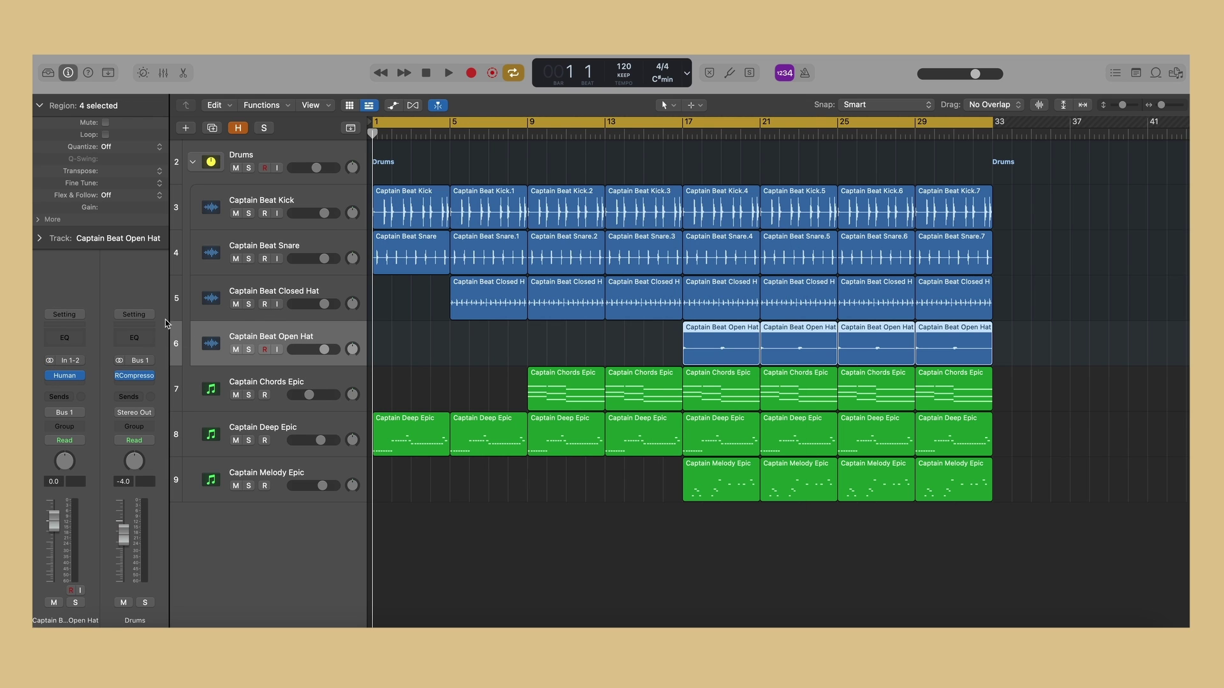
click(124, 331)
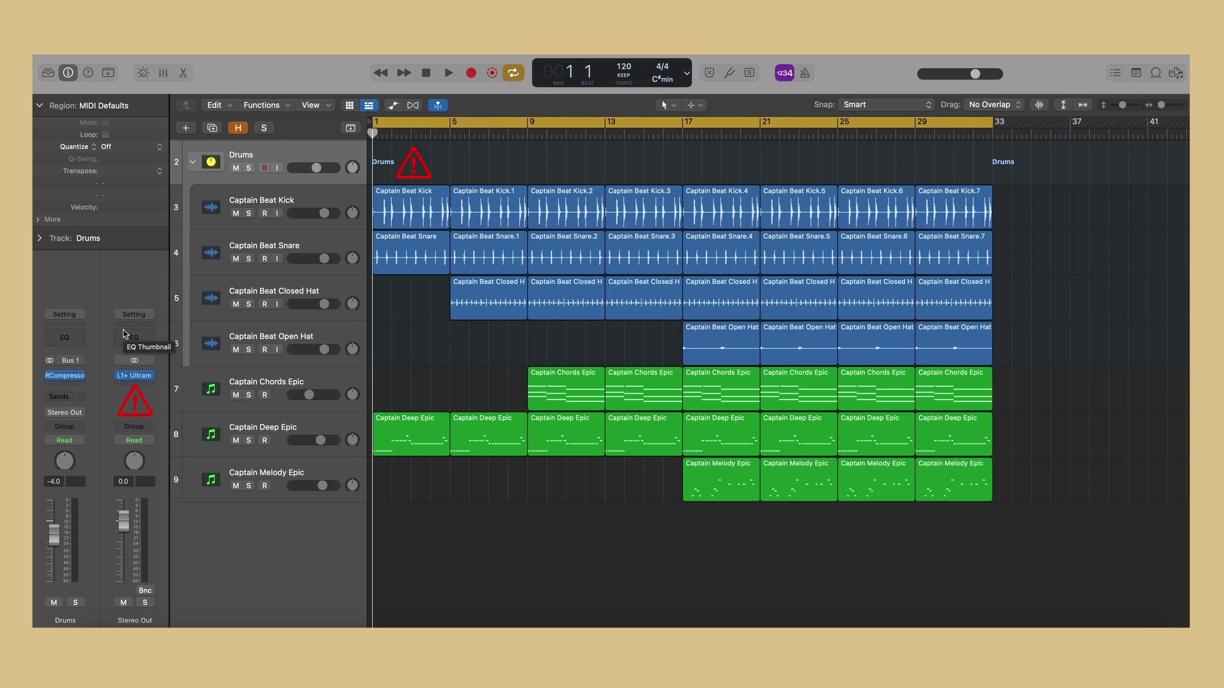
key(Down)
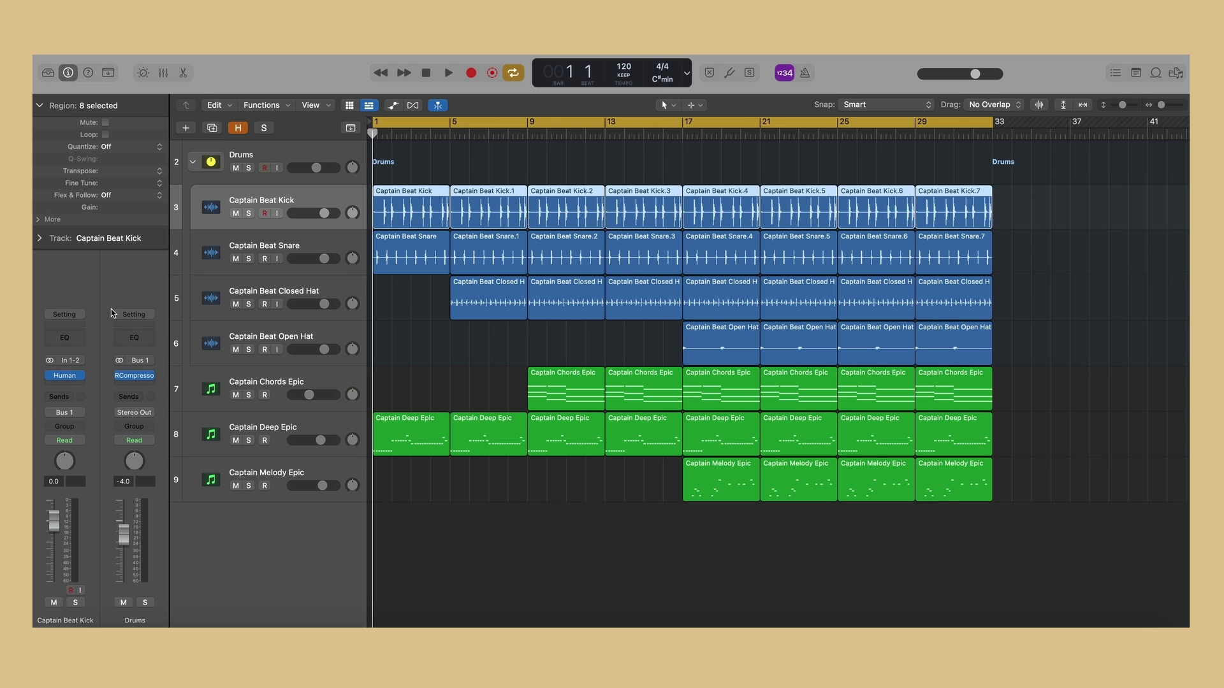
Keep the Kick's Human on Drums and settle its amount on Soulful Flavor (+38.44 ms).
click(69, 376)
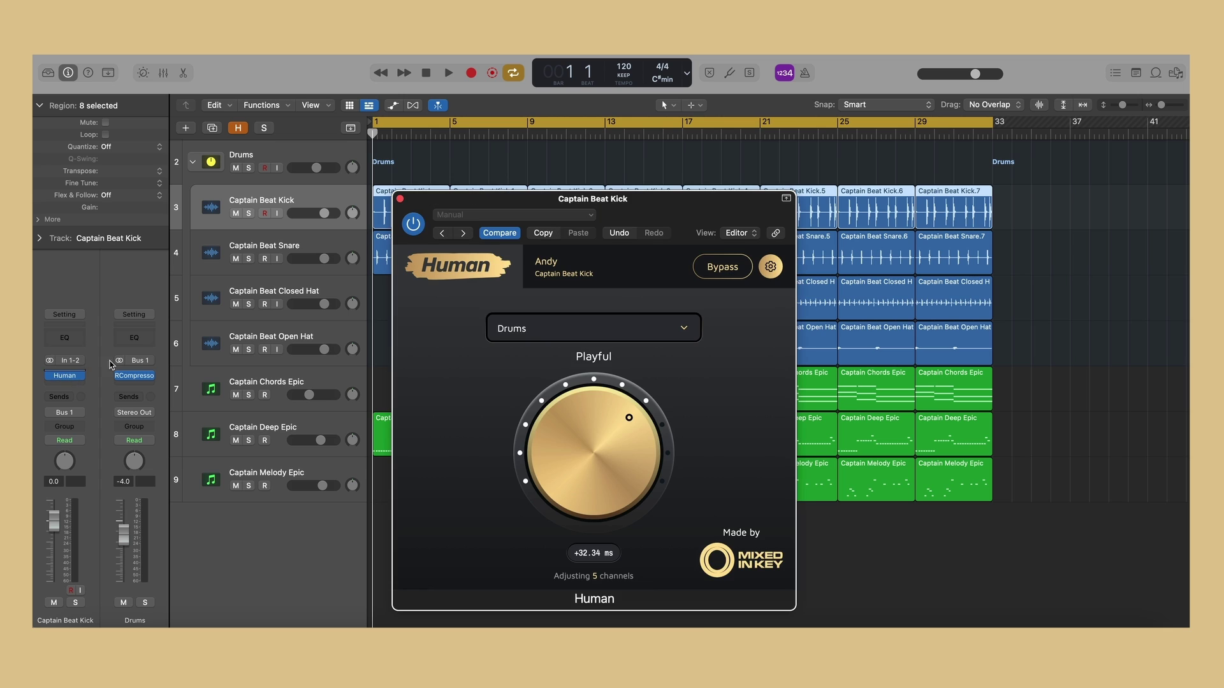
click(549, 330)
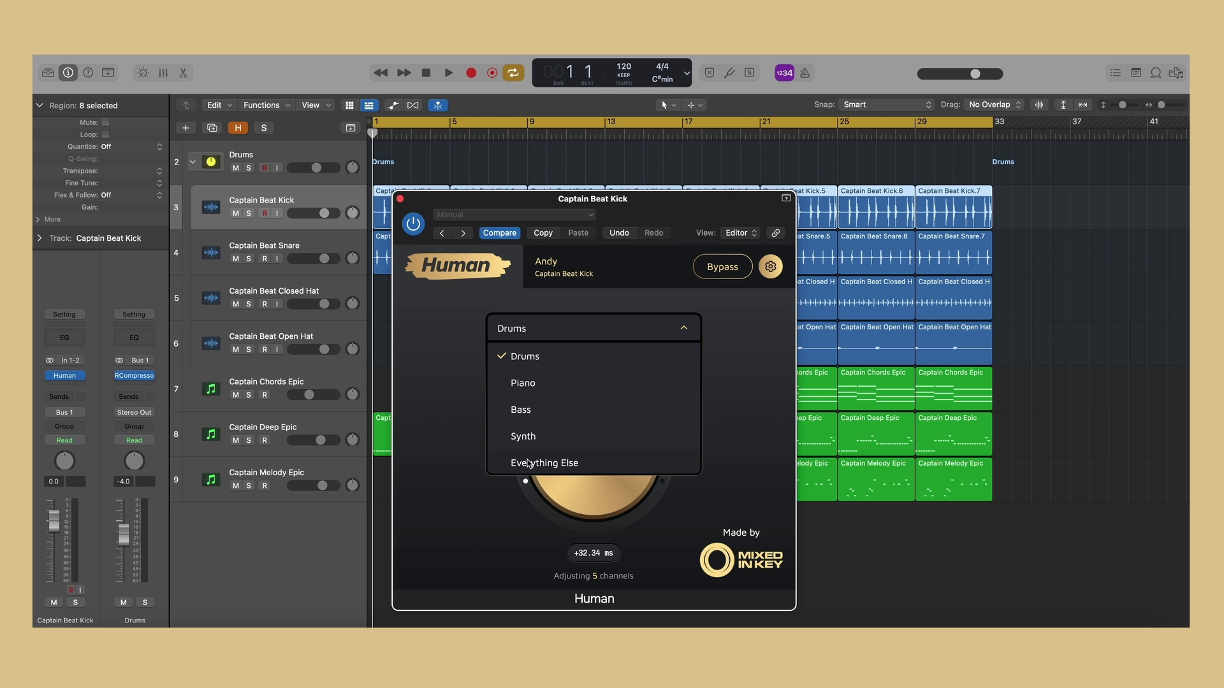
click(528, 359)
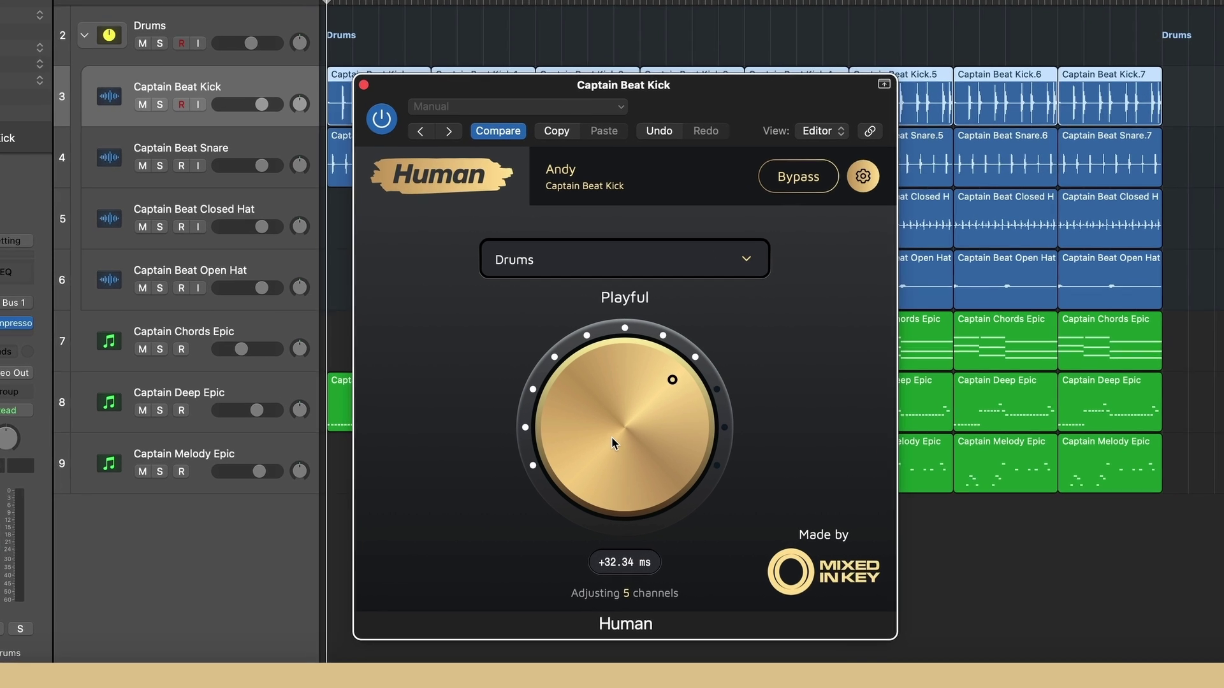
click(584, 475)
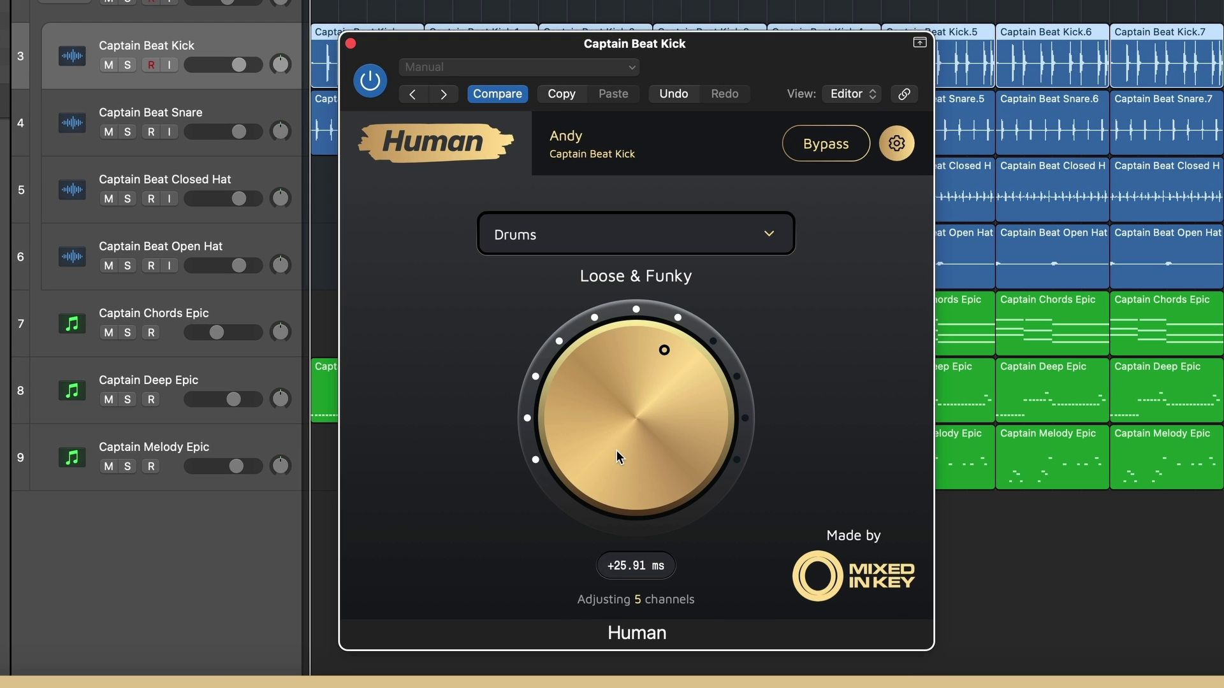
click(585, 474)
click(631, 383)
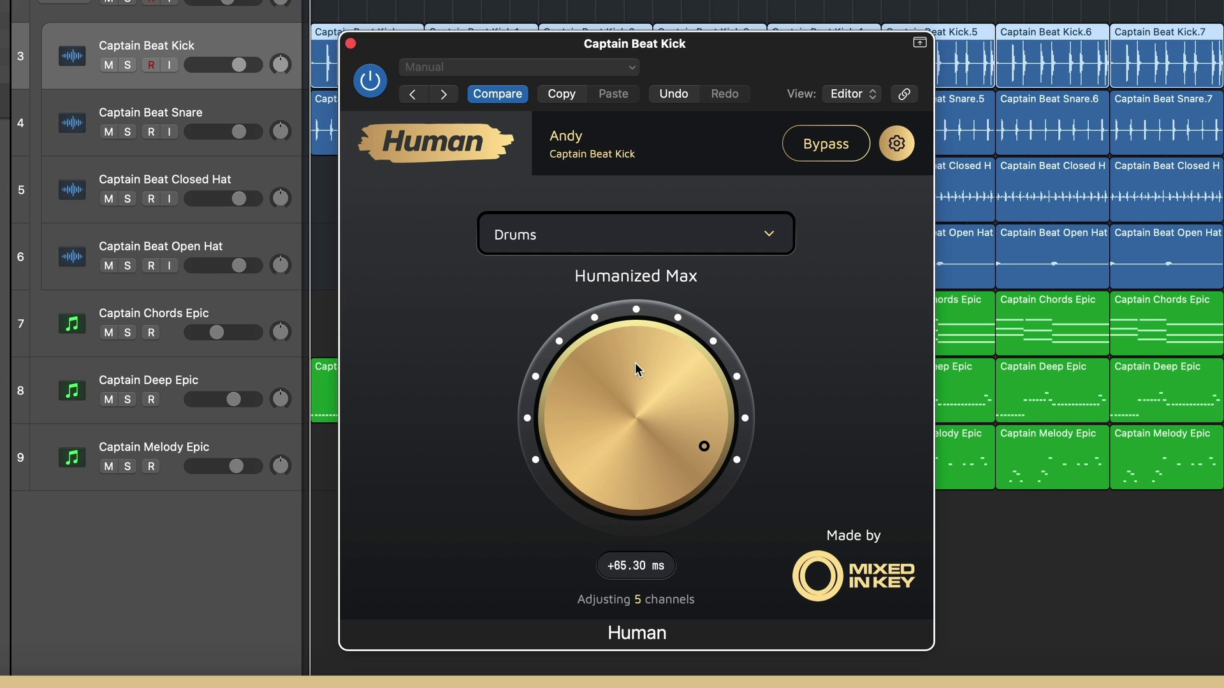
drag(635, 362, 621, 399)
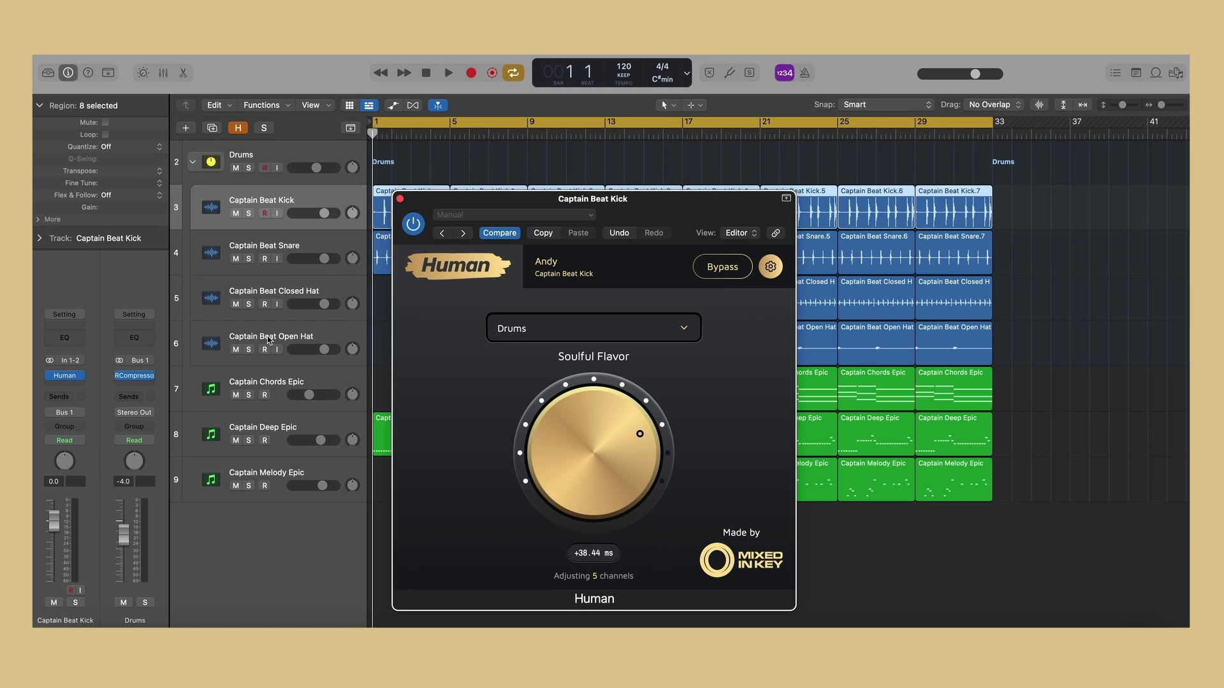
Open Captain Beat Open Hat's Human plugin beside the Kick's.
click(268, 340)
click(66, 376)
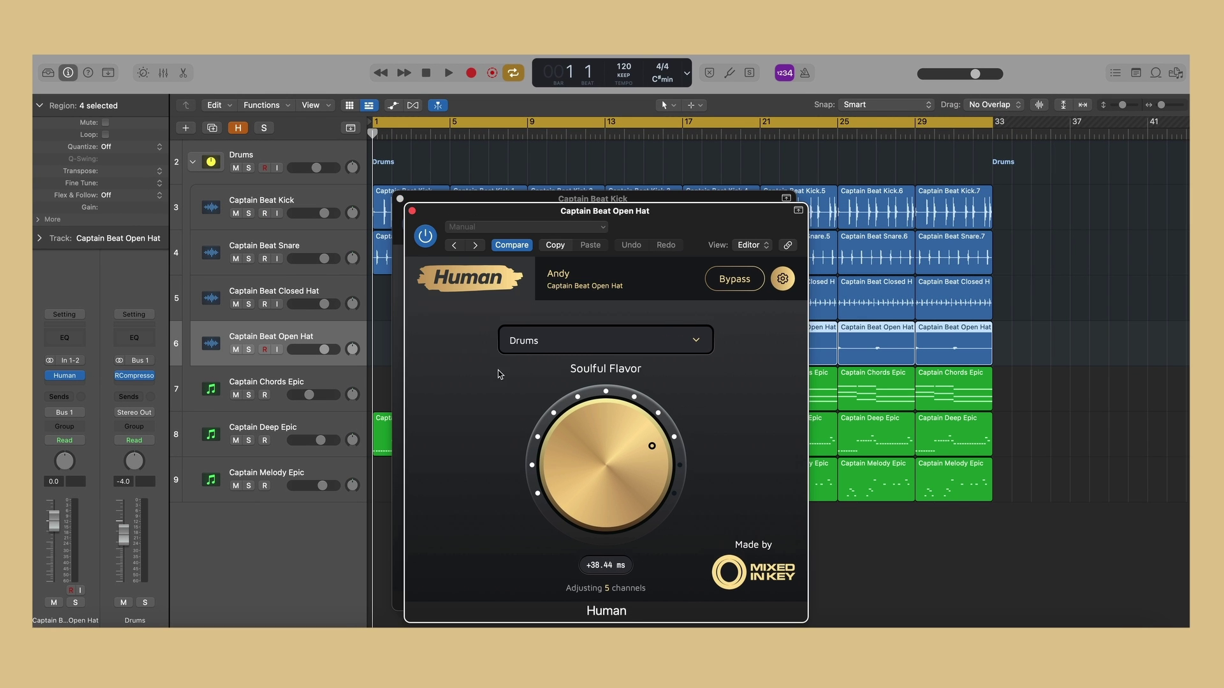
drag(668, 232, 963, 210)
Play the project and lower both linked Human plugins to Playful.
key(space)
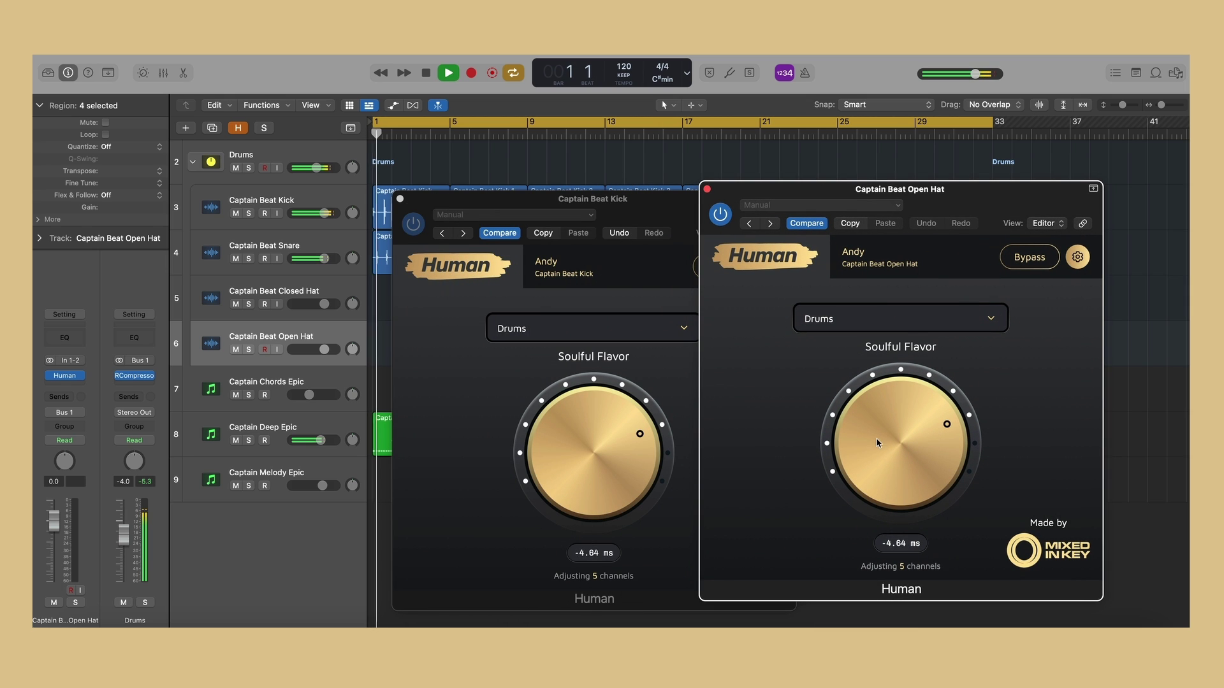
mouse_move(880, 440)
mouse_down()
mouse_move(873, 475)
mouse_move(875, 436)
mouse_up()
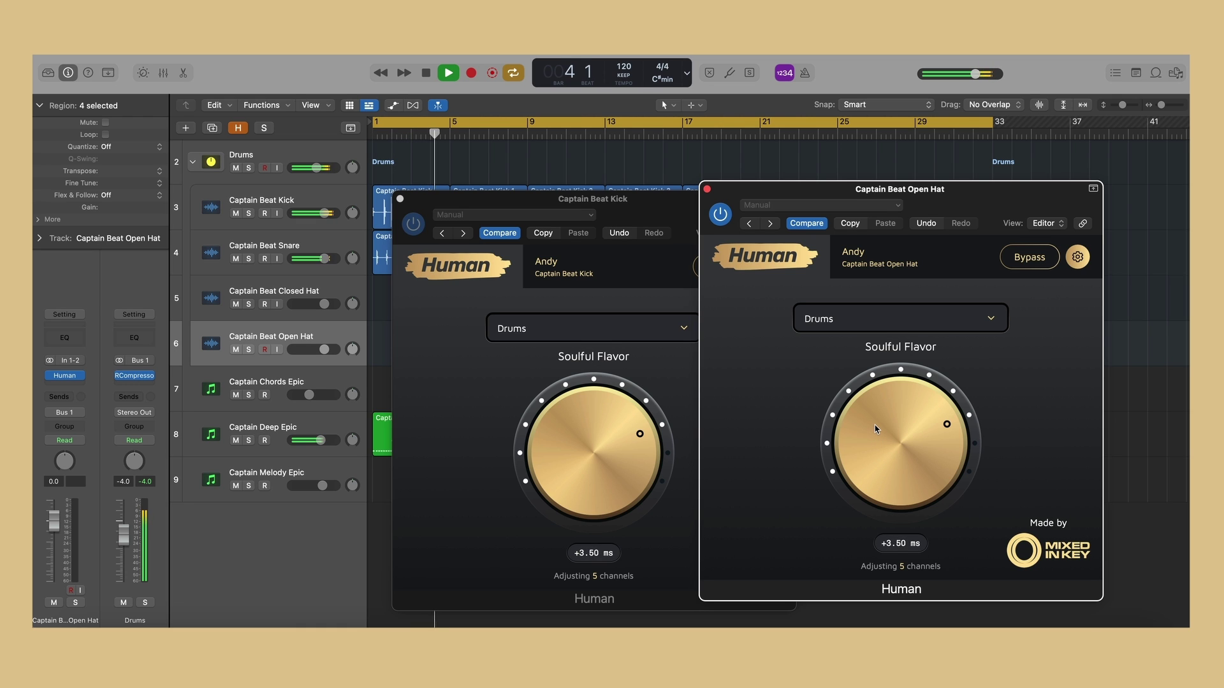
drag(875, 428, 871, 444)
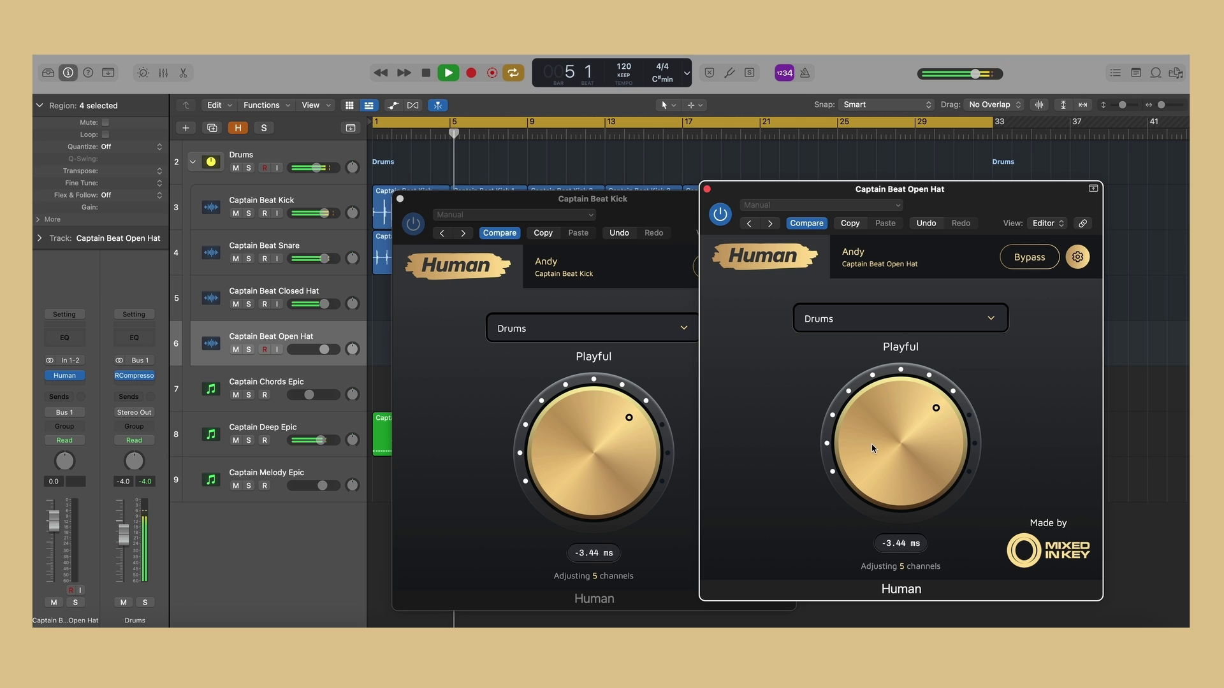
Compare the Open Hat and Kick Human plugins bypassed and active.
click(1023, 261)
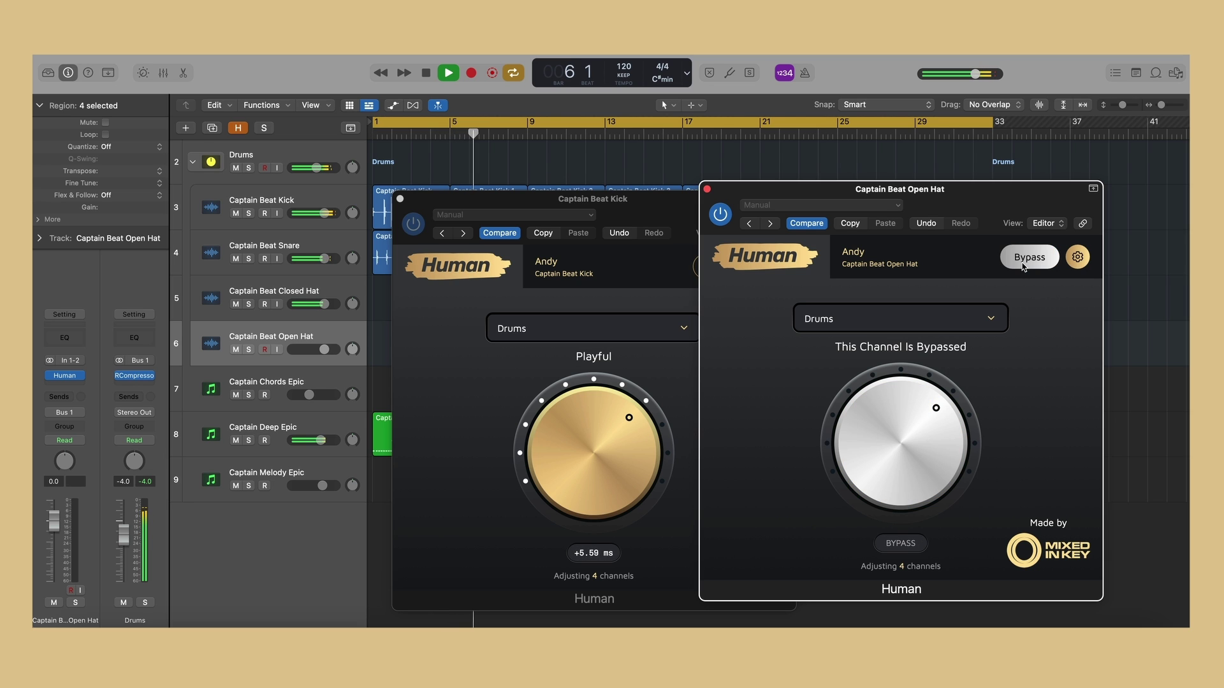
click(1023, 262)
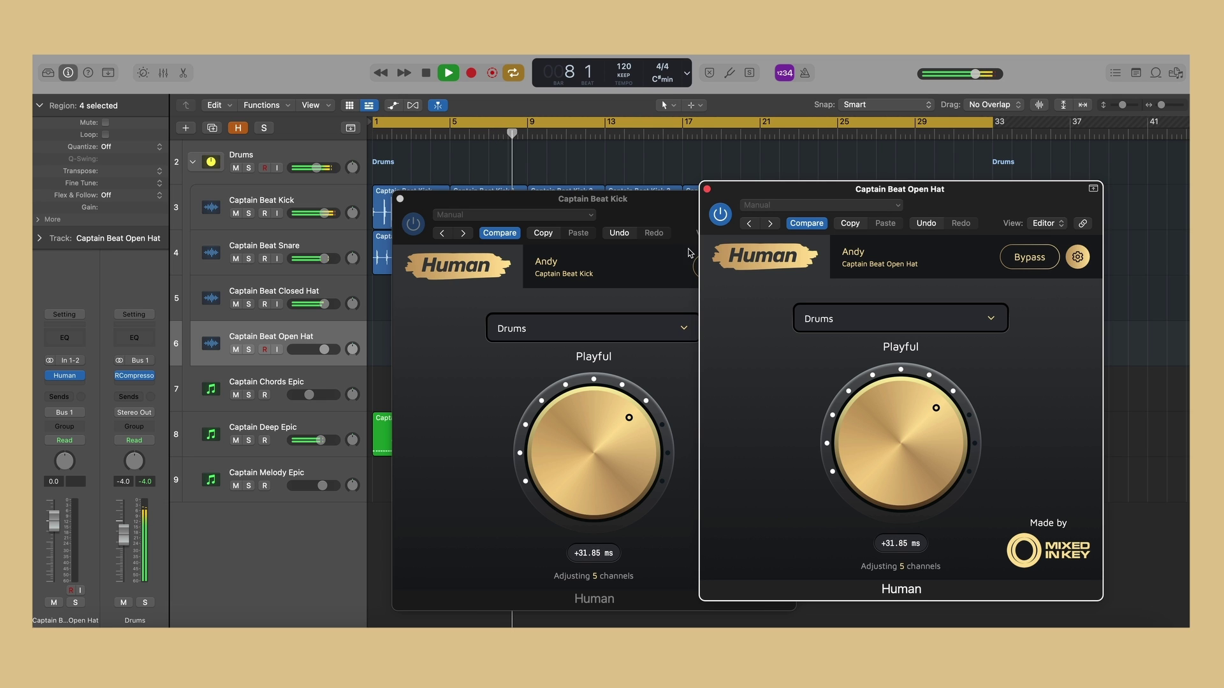
click(669, 211)
click(715, 267)
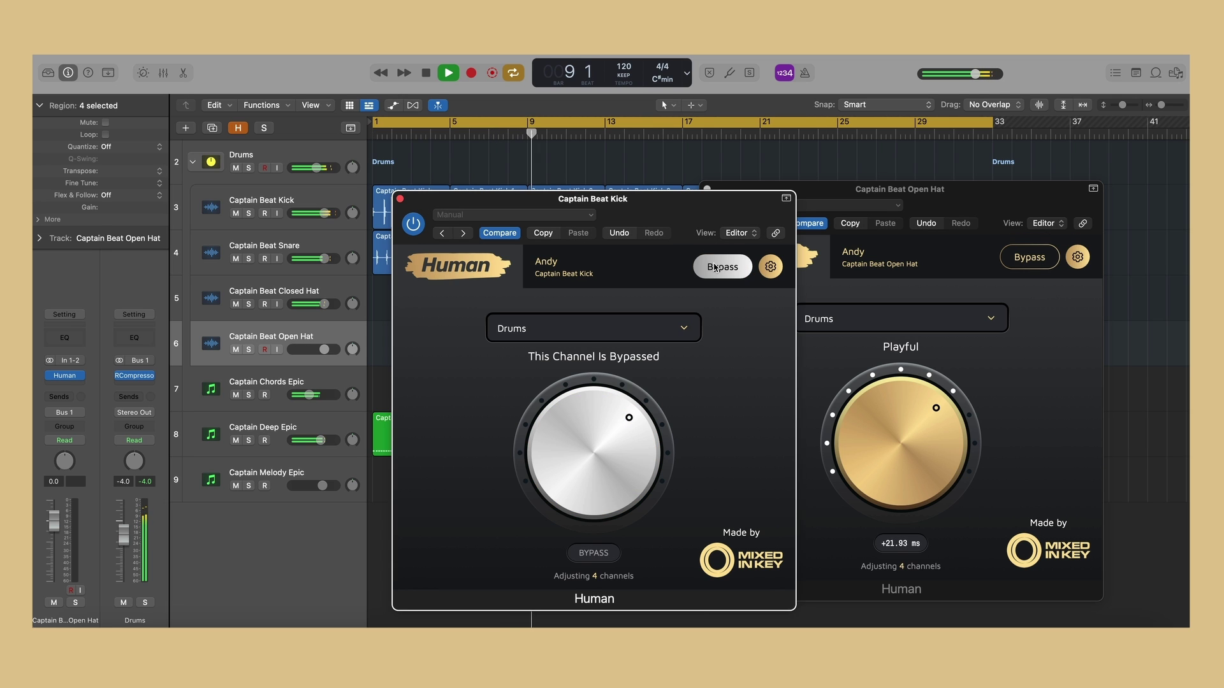
click(715, 267)
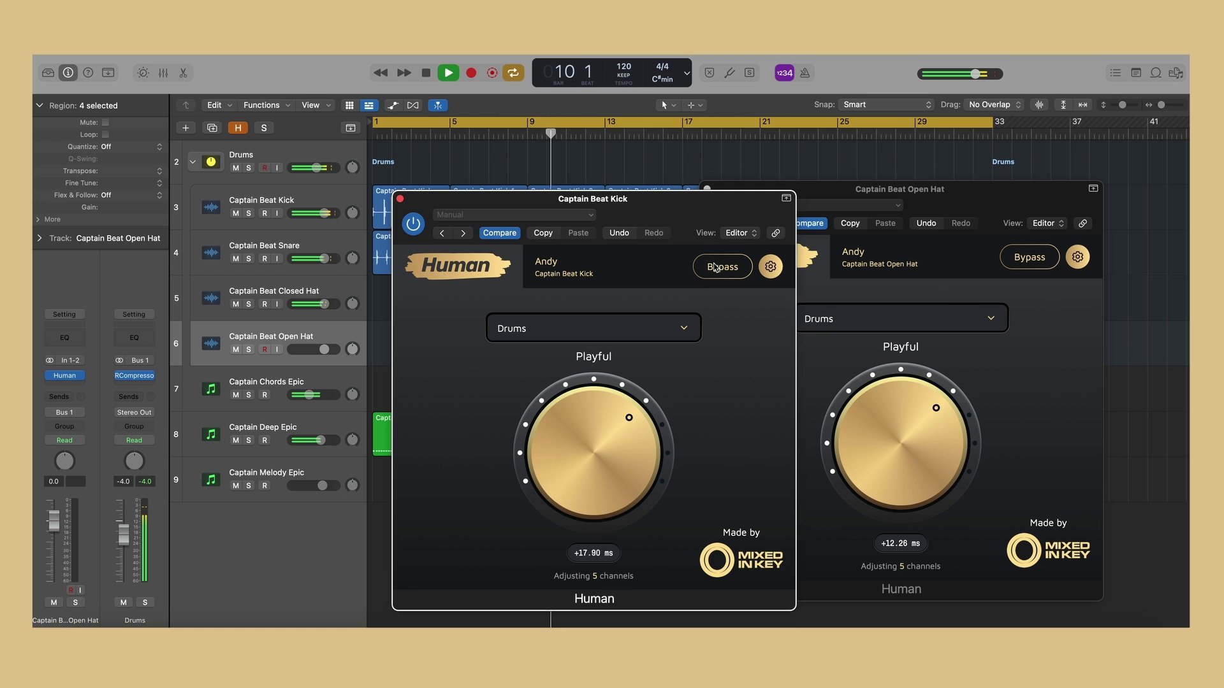
Set the Kick's humanize amount to Loose & Funky and close its plugin window.
drag(578, 429, 574, 440)
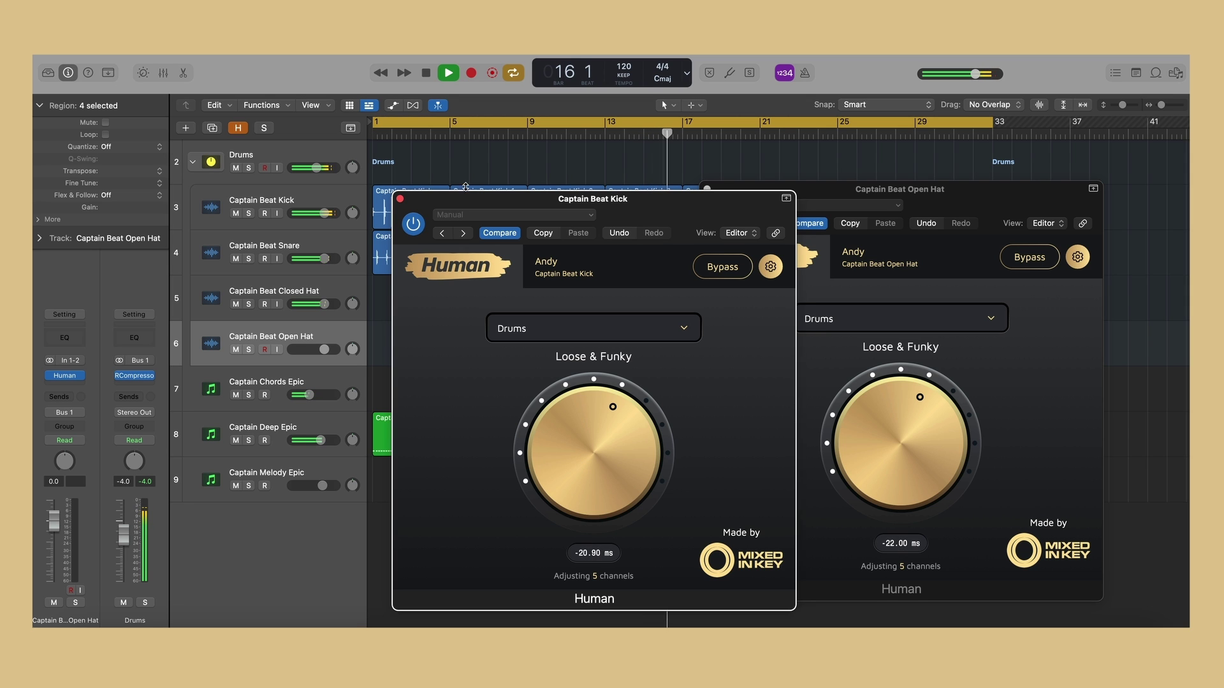
click(399, 199)
click(331, 220)
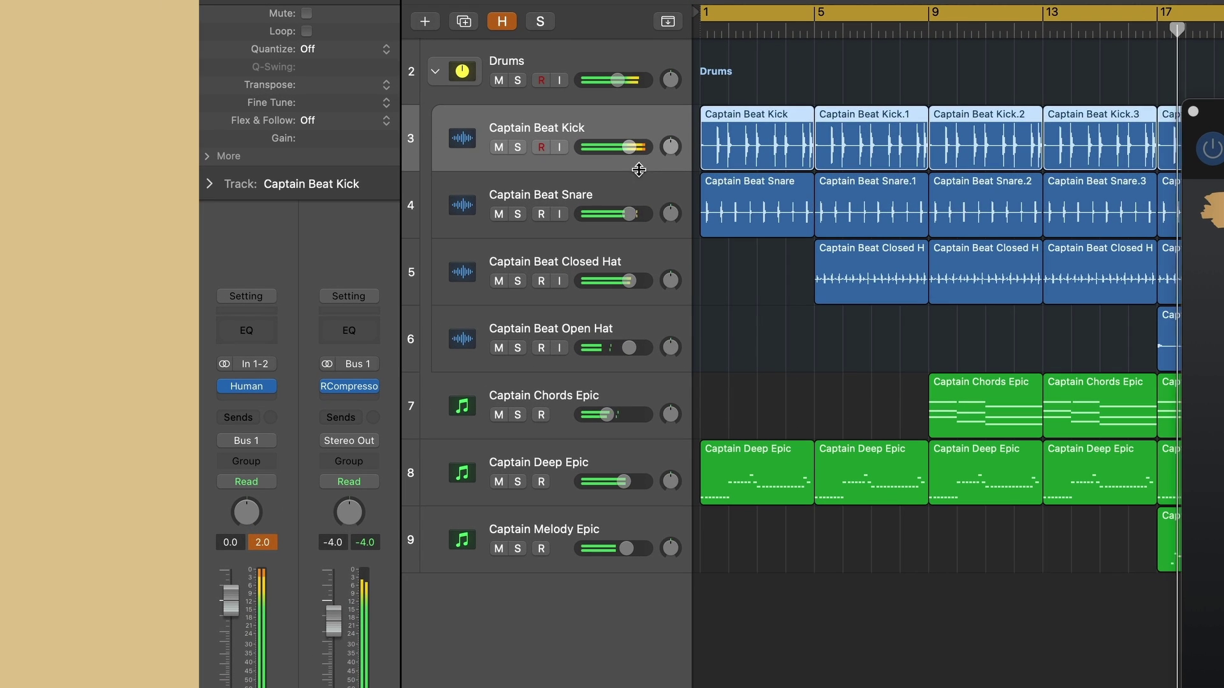
Review the Human inserts on Snare, Closed Hat, Open Hat, Chords Epic and Deep Epic.
click(641, 184)
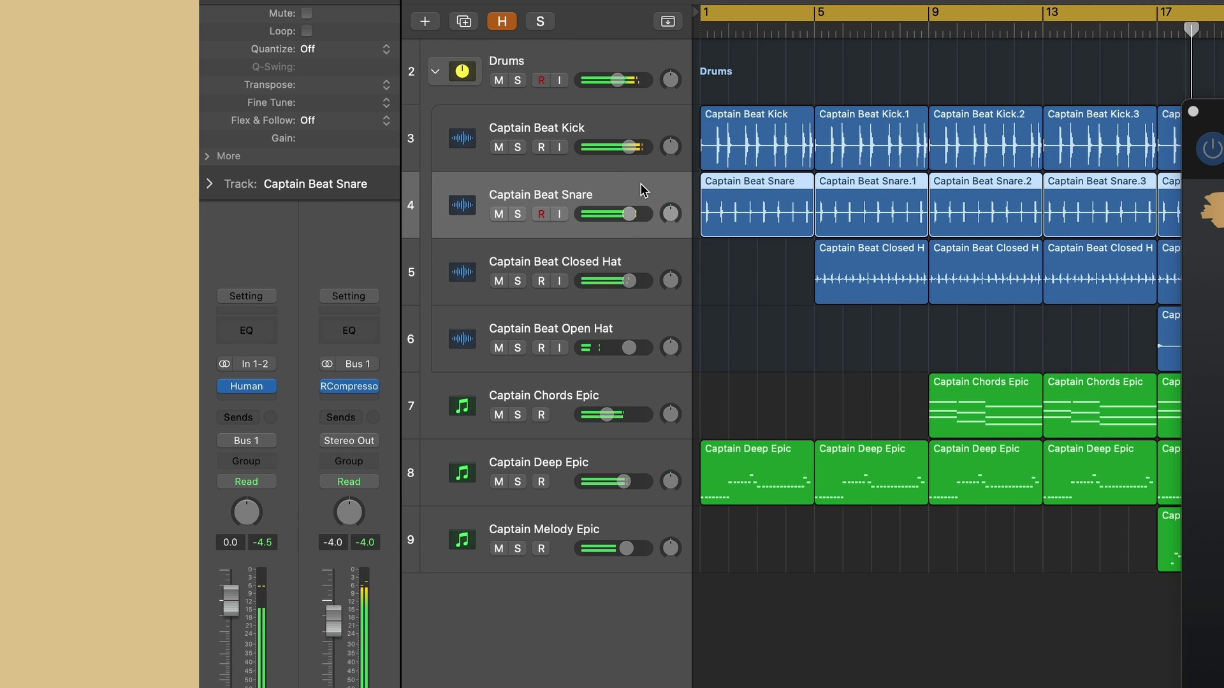
click(626, 246)
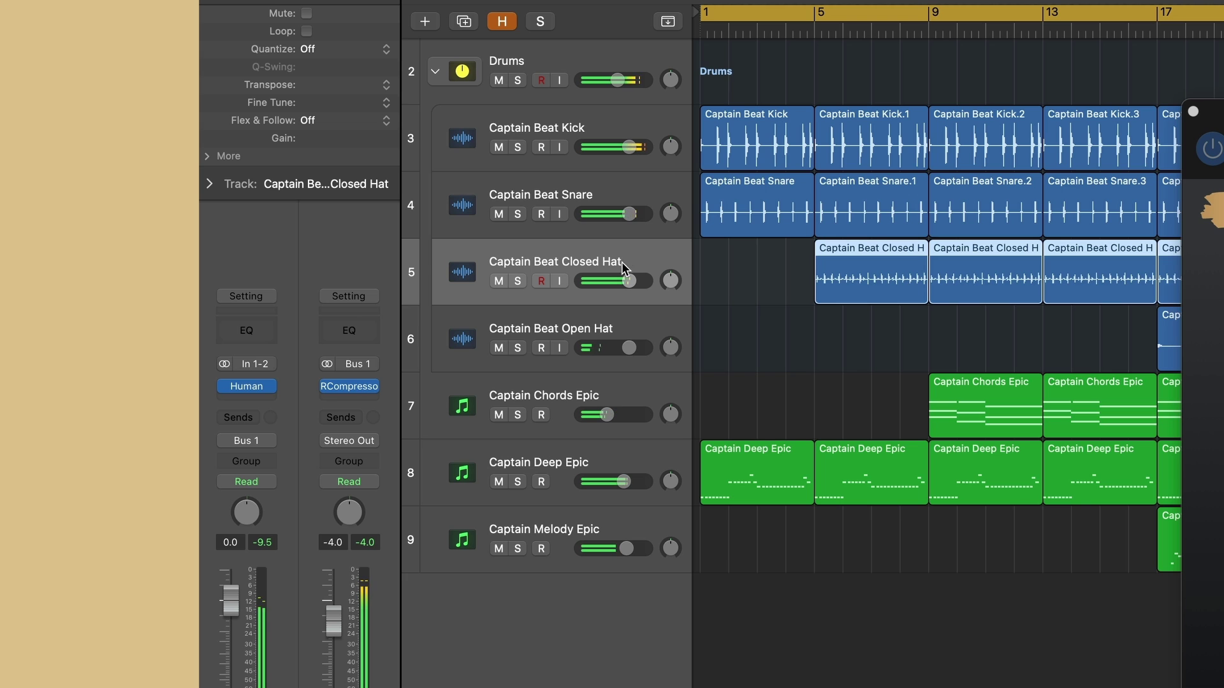
click(612, 312)
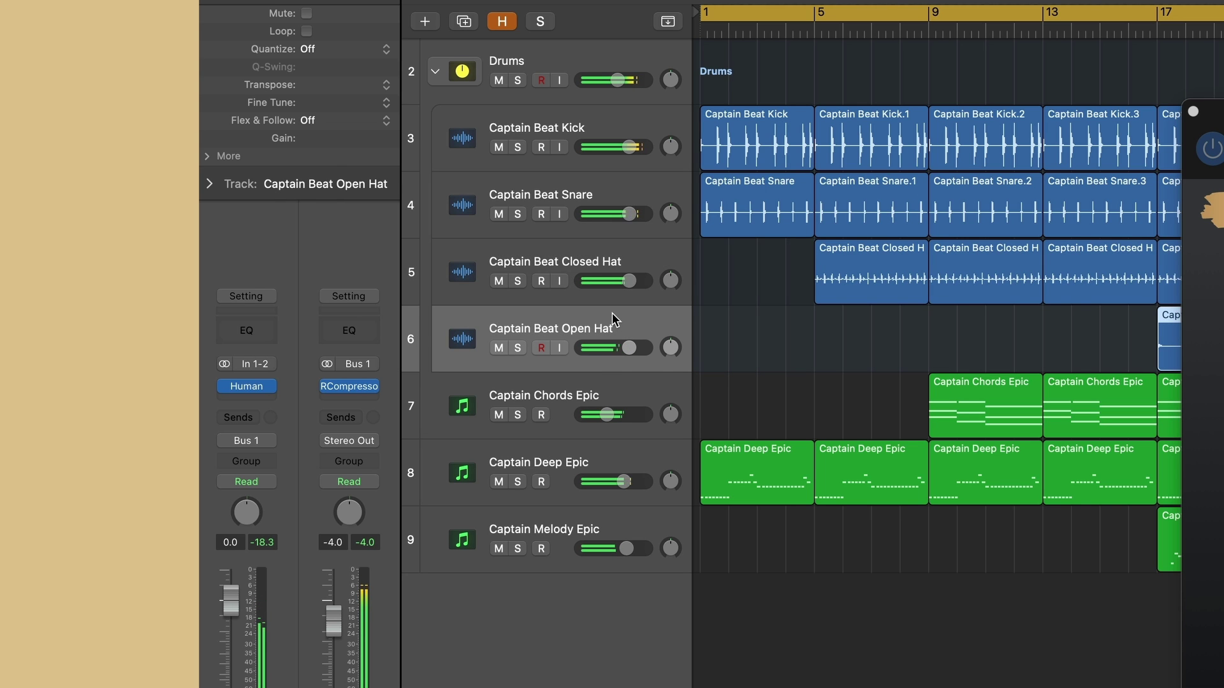
click(607, 389)
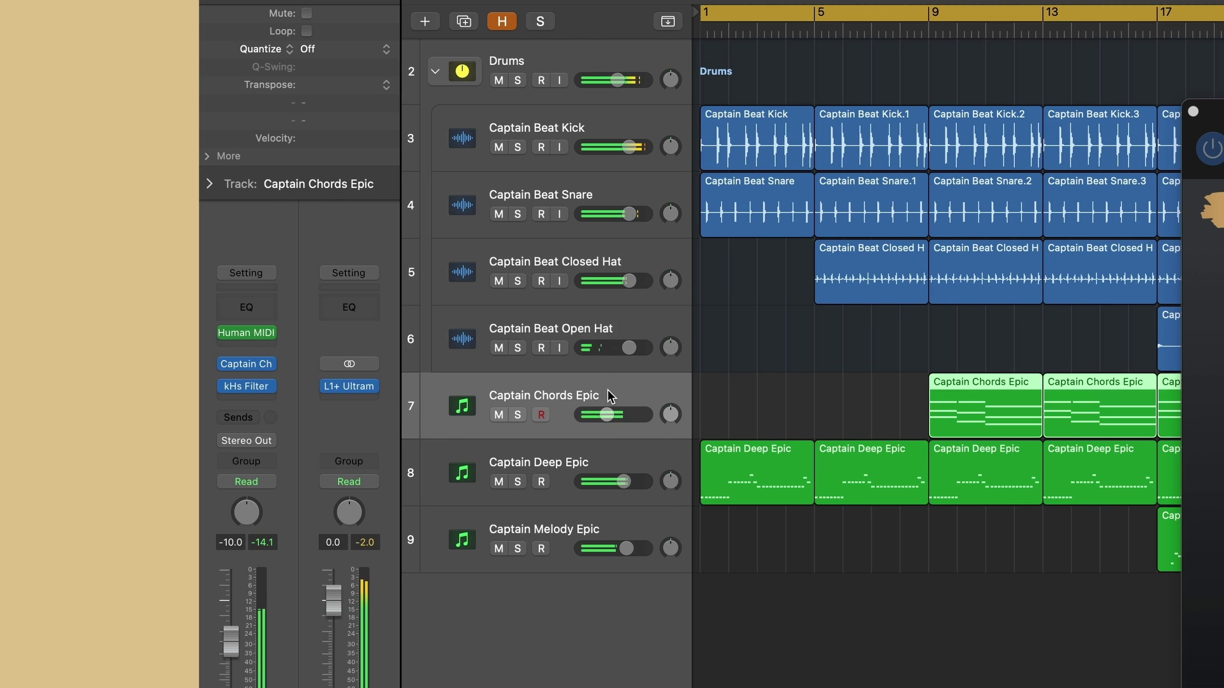
click(599, 454)
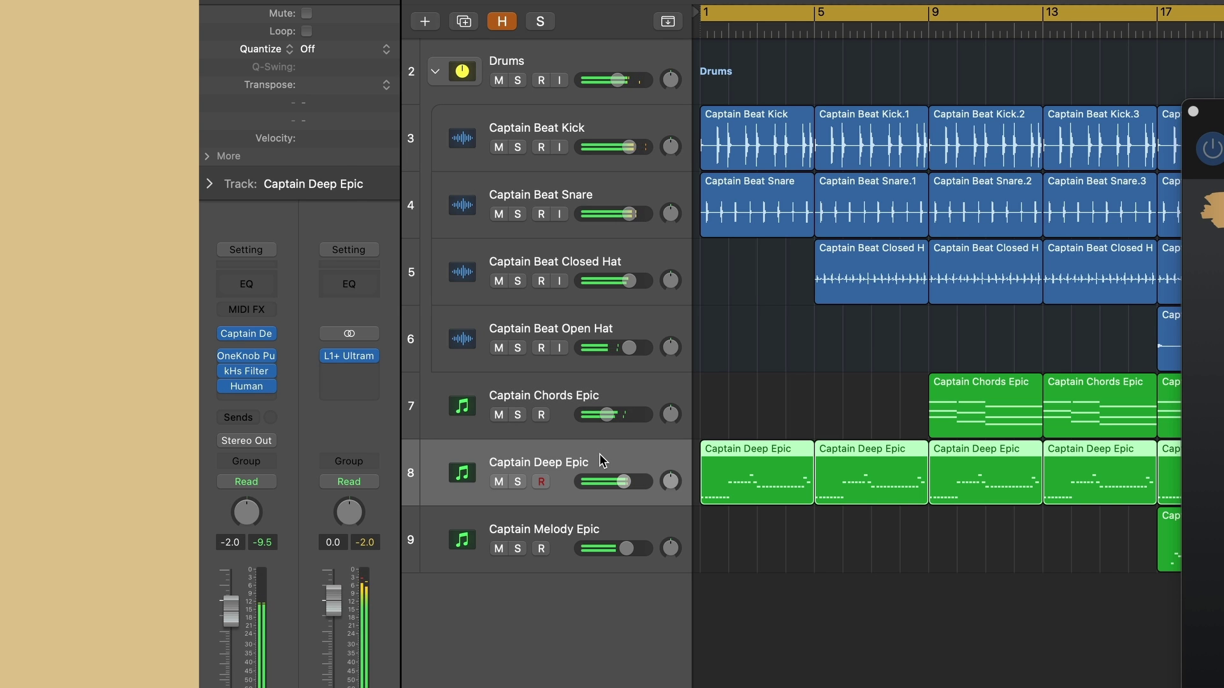
Check Captain Melody Epic's inserts and move the Open Hat Human window up-left.
click(585, 514)
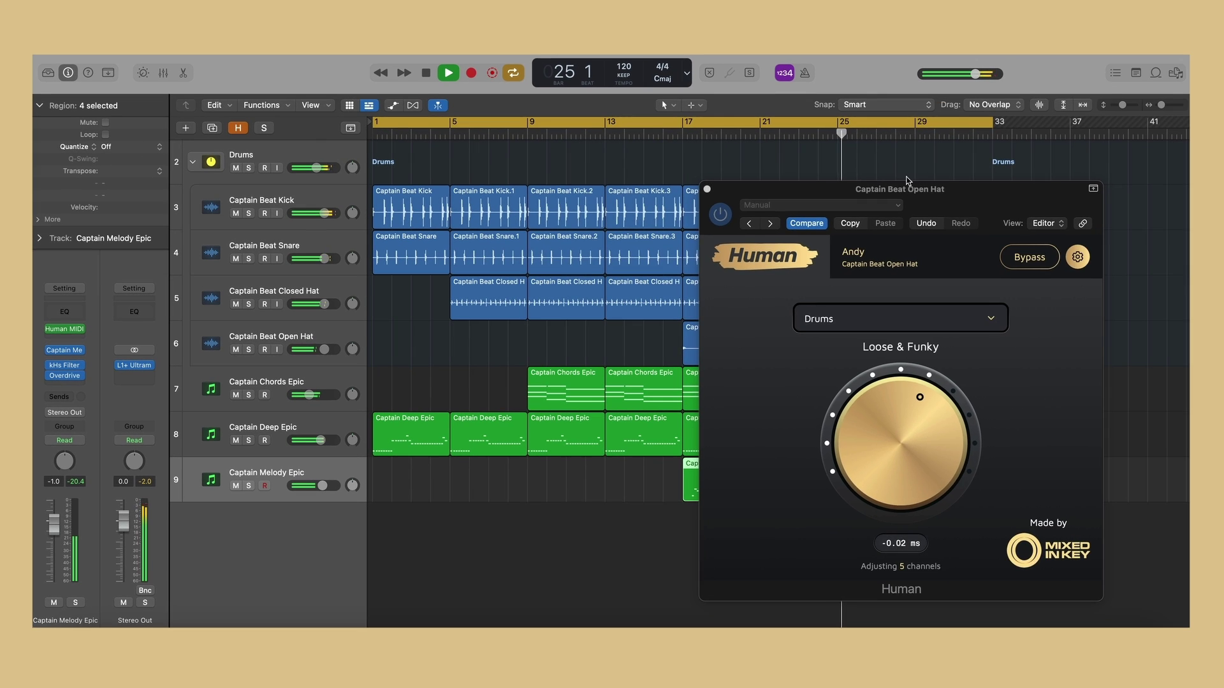
drag(893, 195, 599, 148)
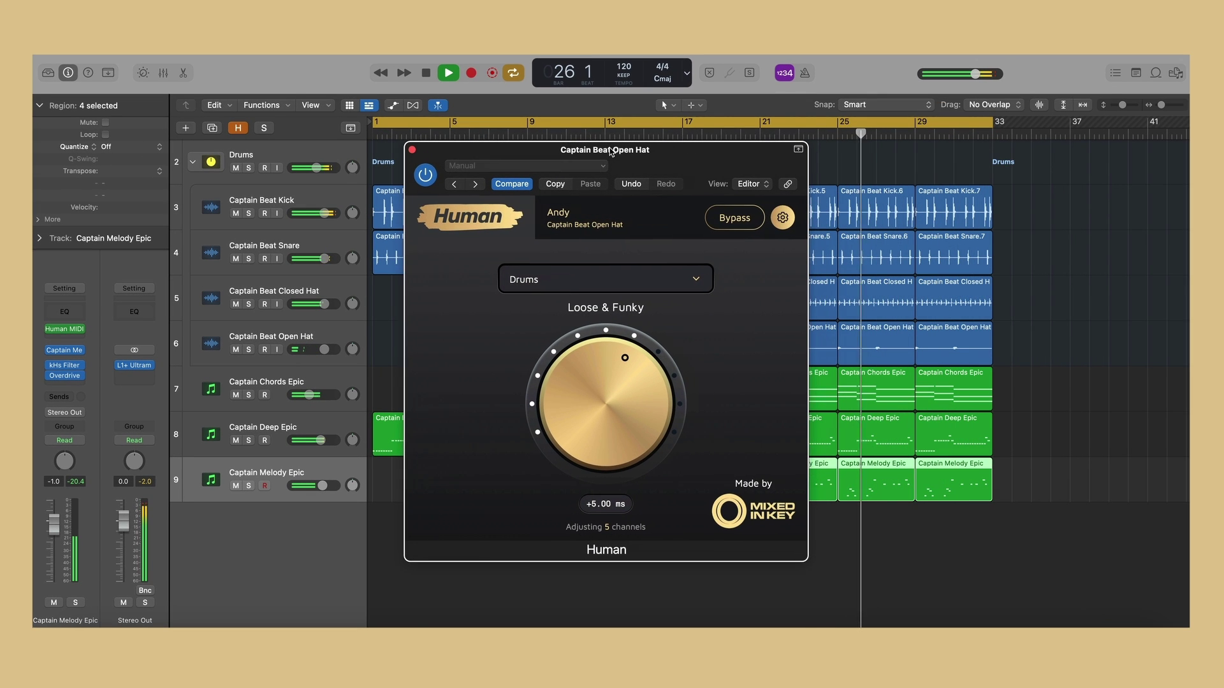